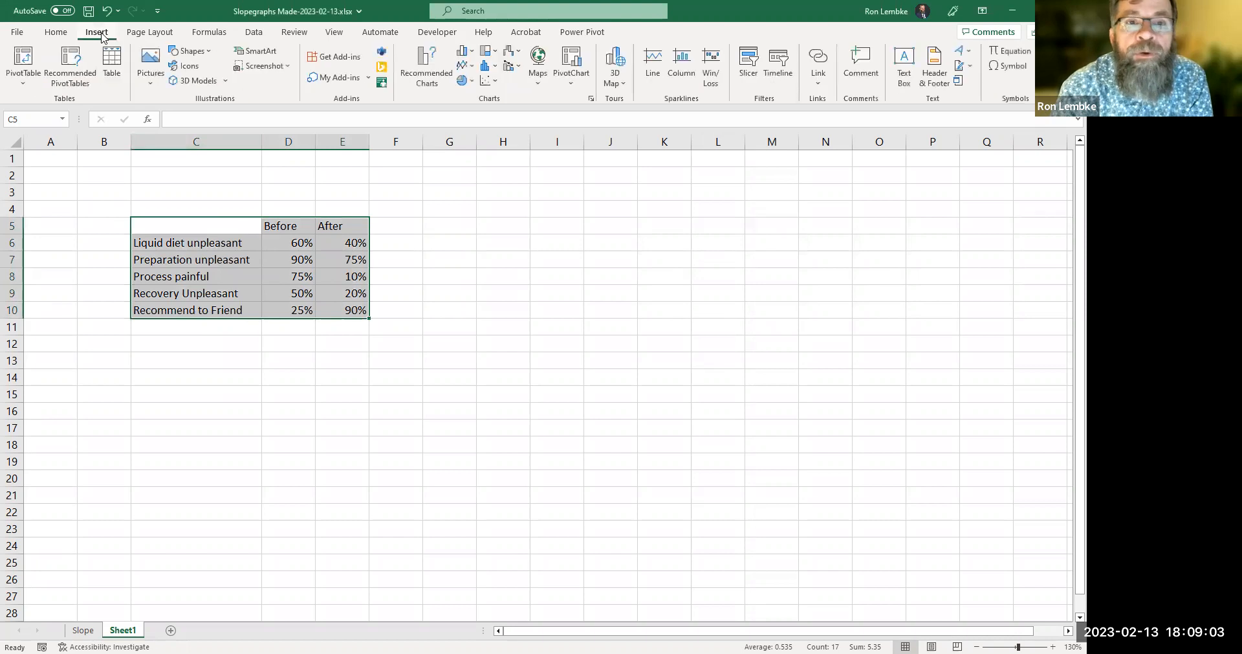
- Insert a 2-D Line with Markers chart from the selected survey table and place it beside the data
click(467, 66)
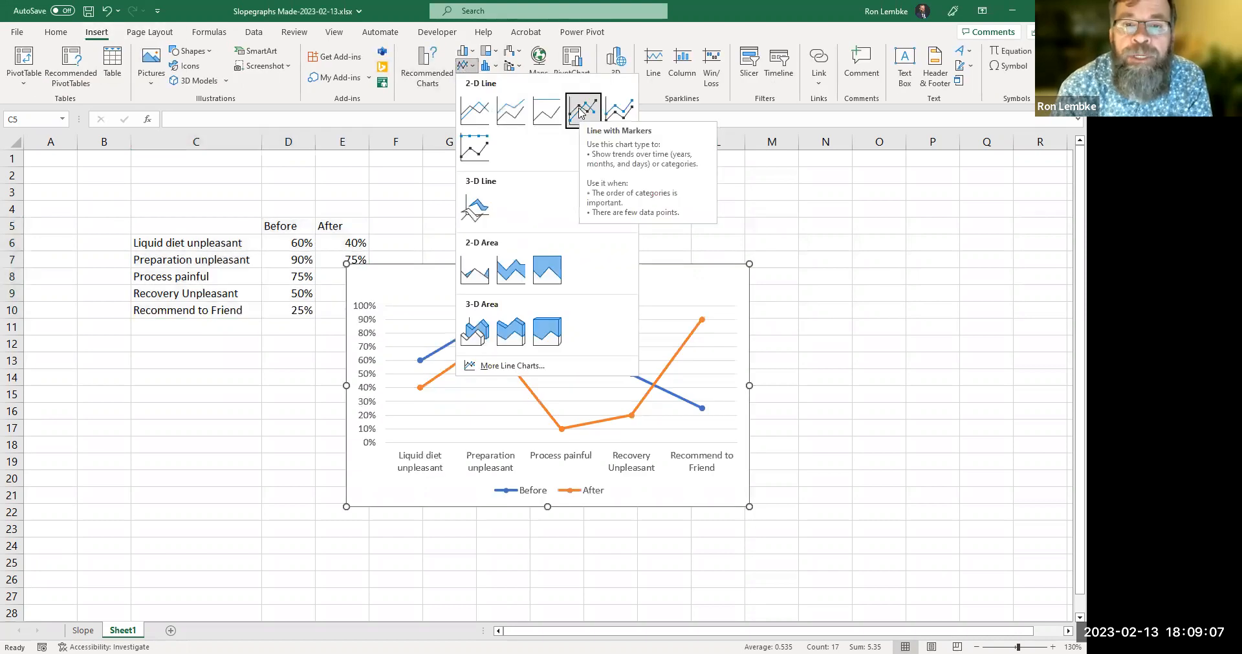
click(583, 110)
drag(493, 265, 551, 211)
- Replace the chart's placeholder title with "Colonoscopy Opinions" and close the title formatting options
double_click(580, 234)
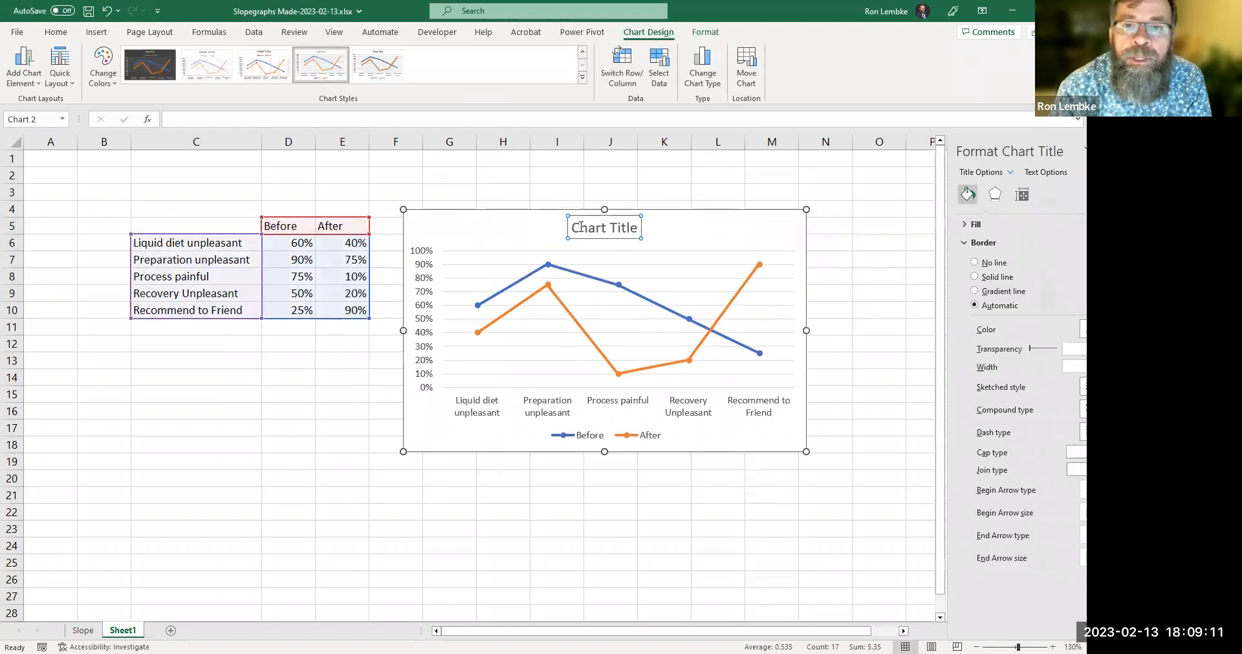
text(C)
key(Delete)
key(Delete)
key(Delete)
key(Delete)
key(Delete)
key(Delete)
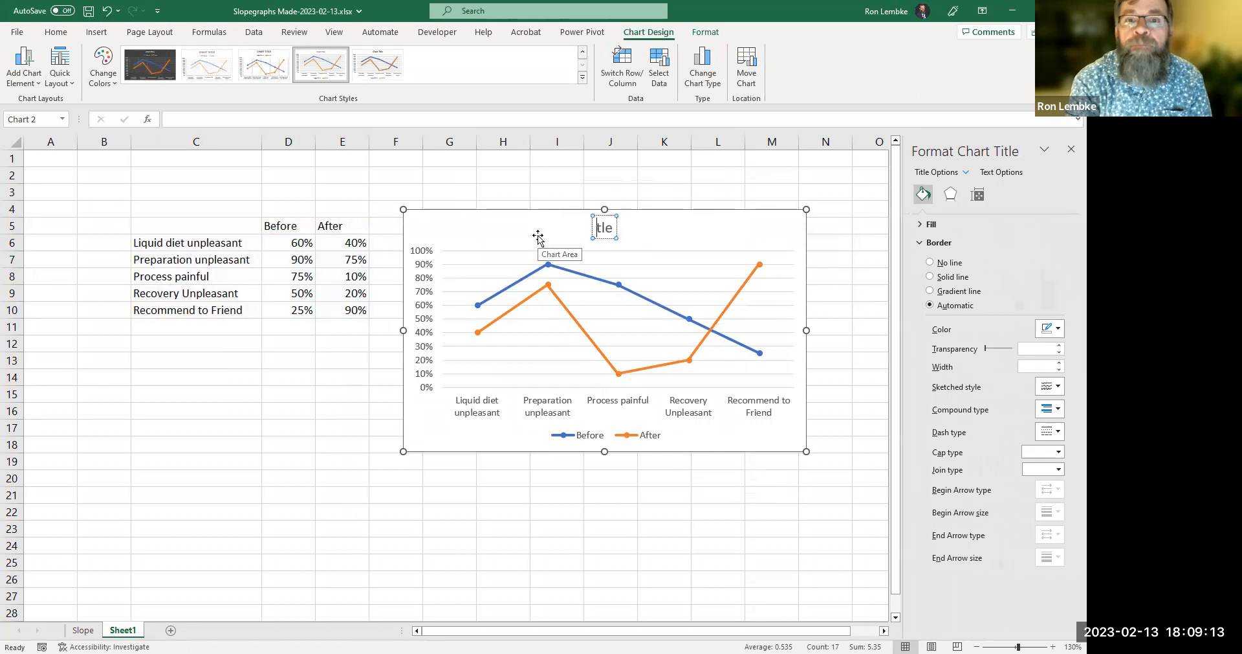
text(olo)
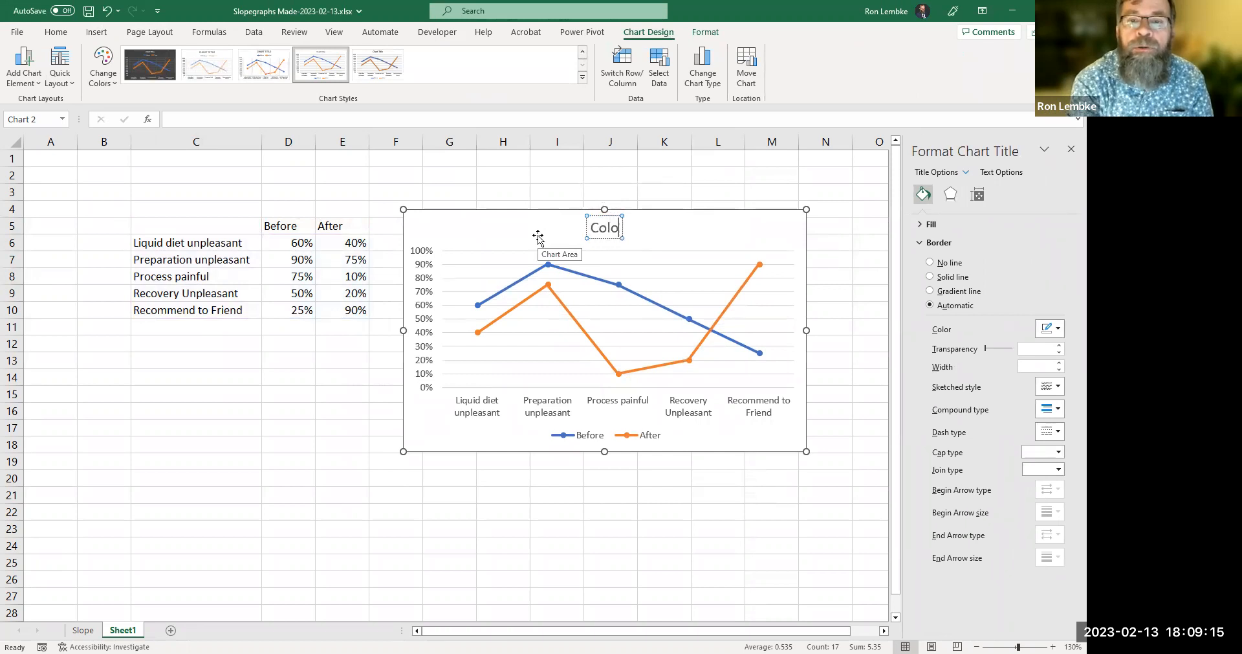
text(noscopy Opinio)
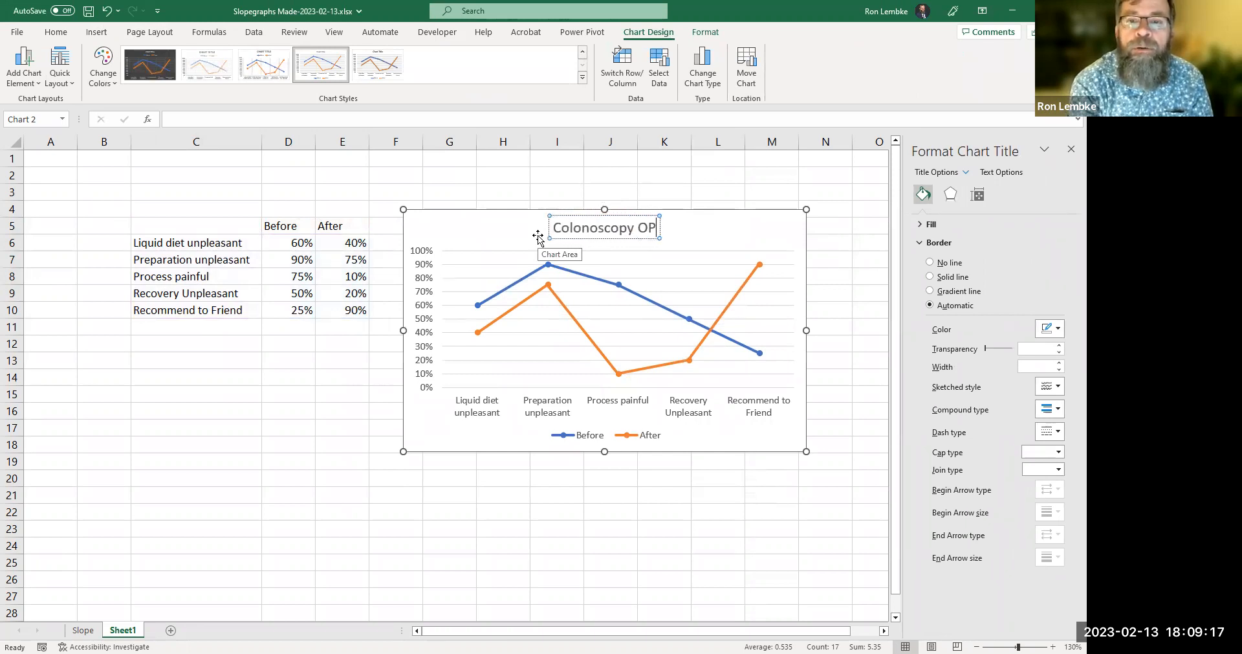
text(ns)
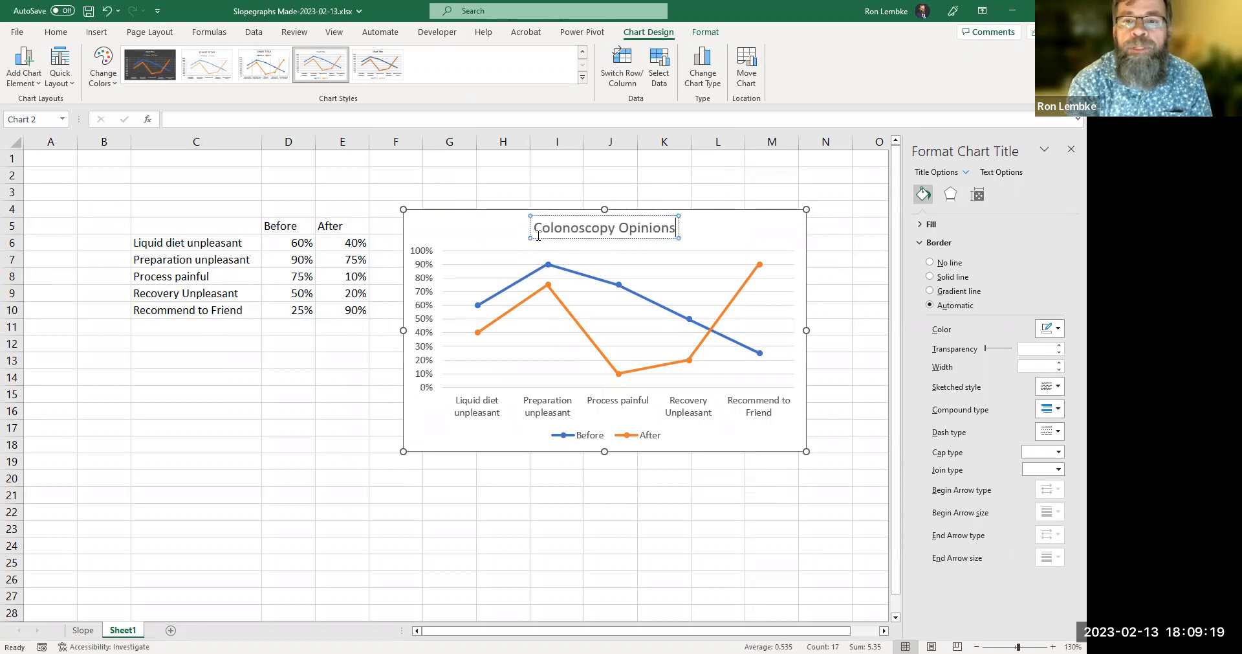
click(1069, 148)
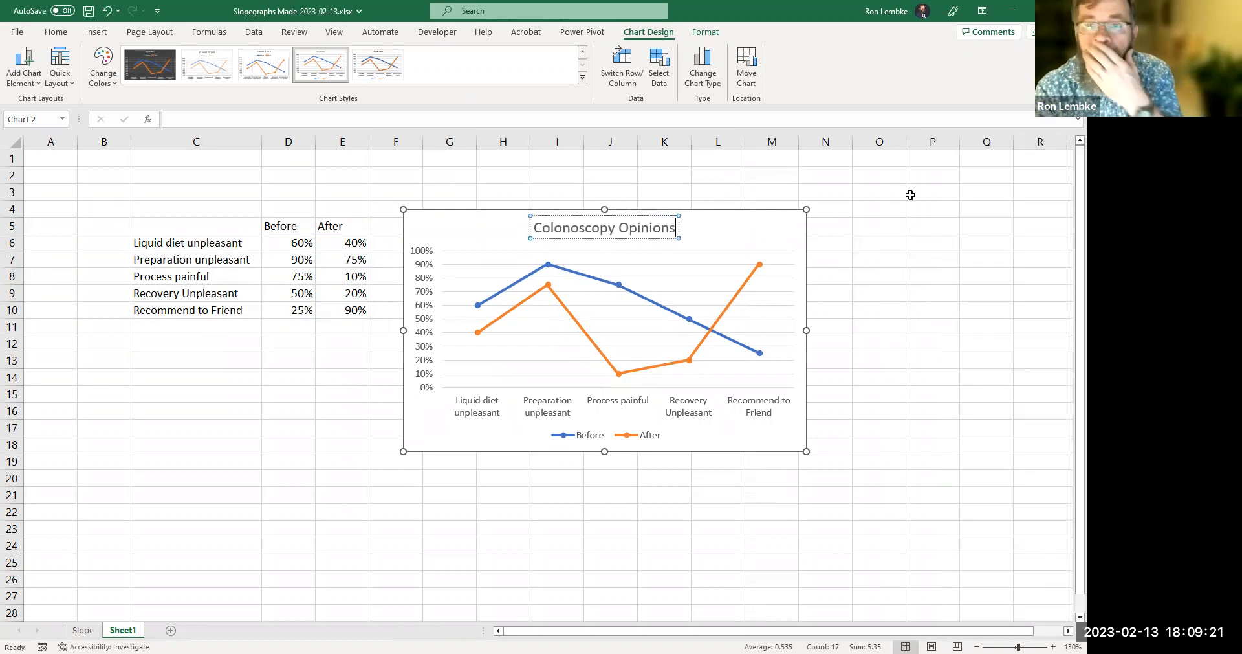
- Switch the chart's rows and columns so Before and After become the categories, and delete the vertical axis
click(515, 226)
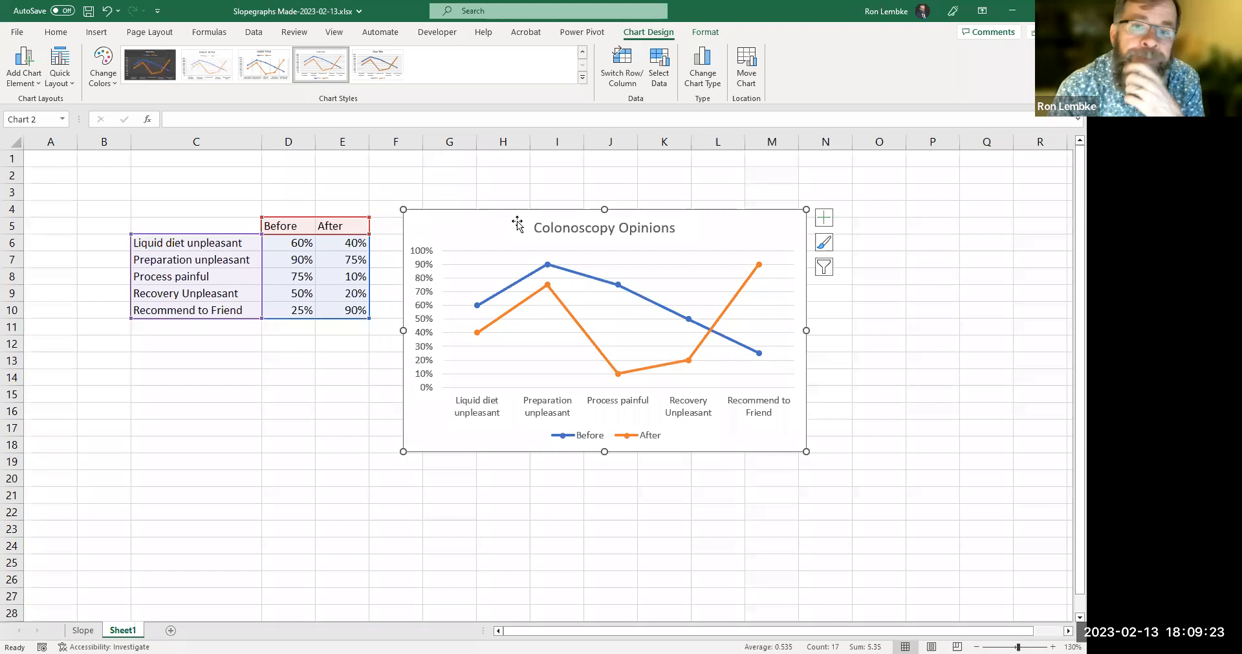
click(620, 70)
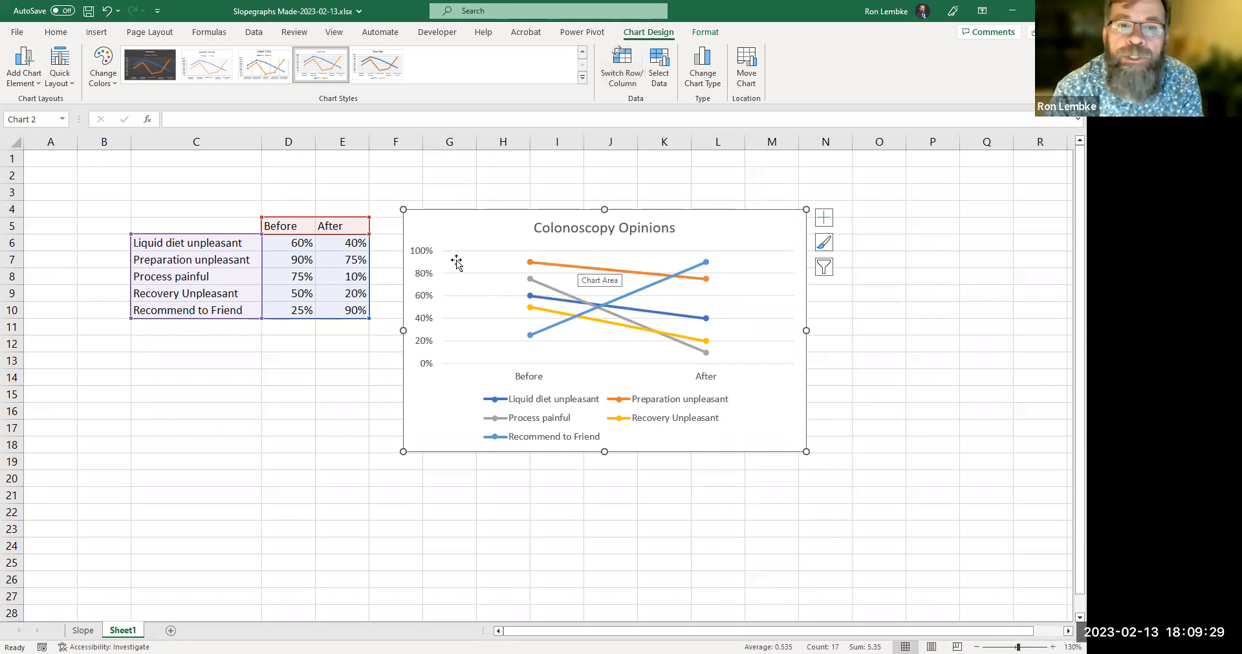
click(423, 257)
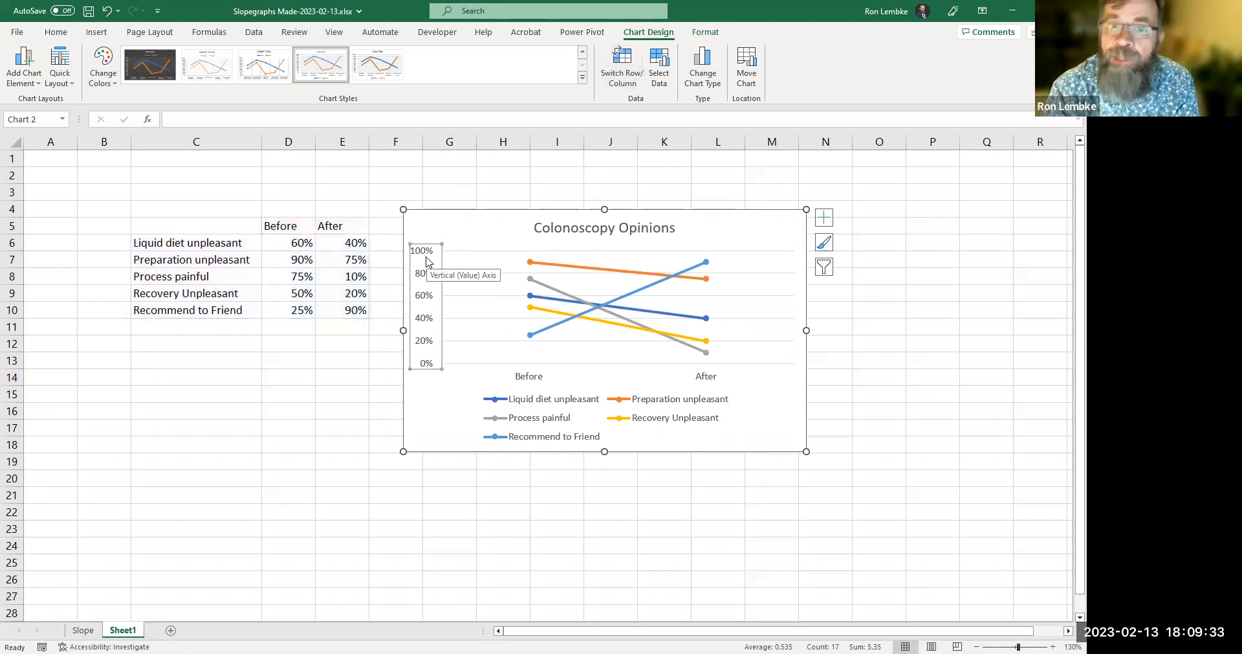
key(Delete)
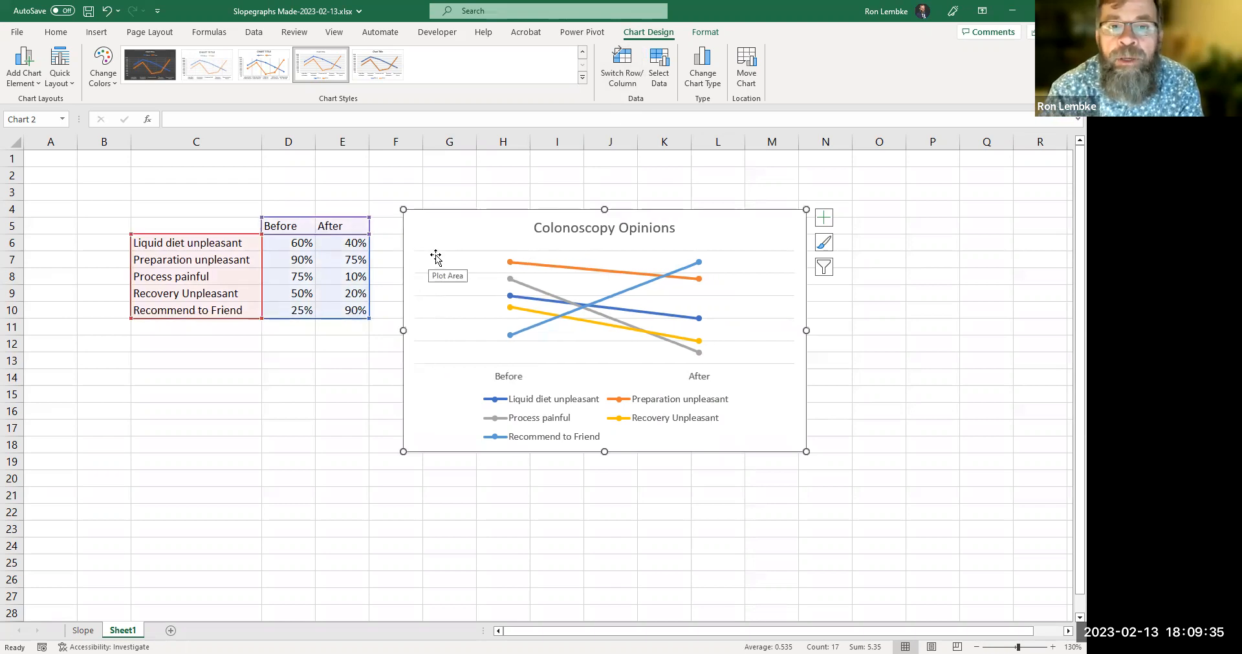
- Delete the legend and the horizontal gridlines from the chart
click(512, 390)
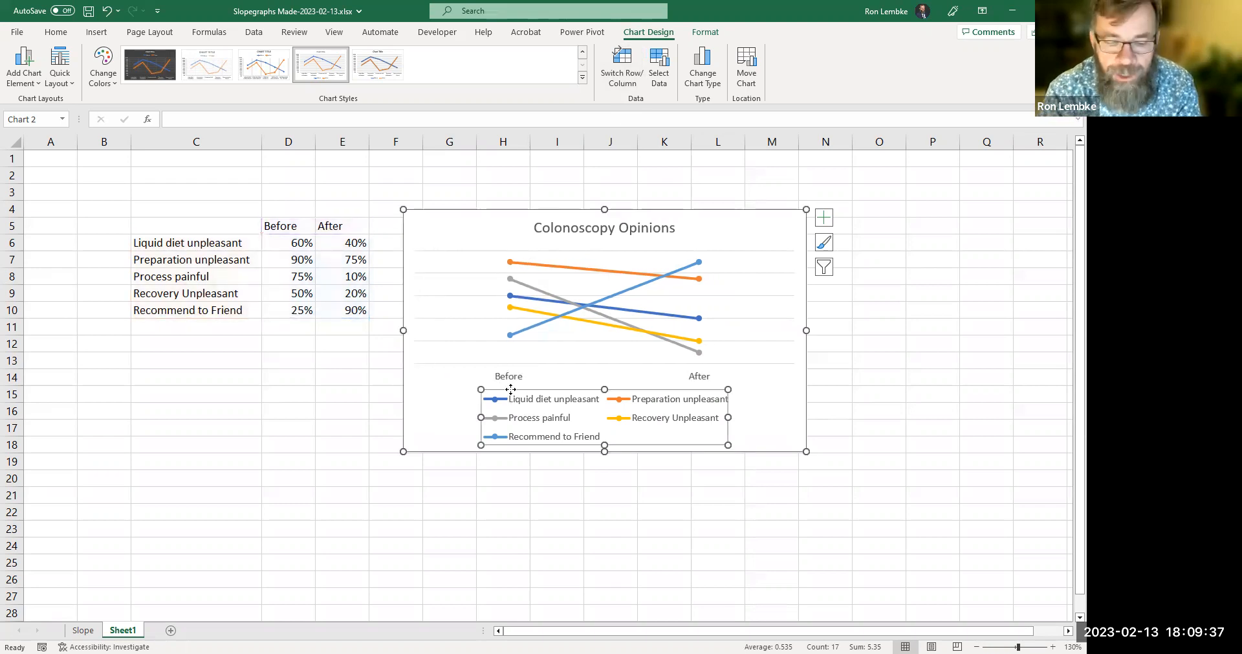
key(Delete)
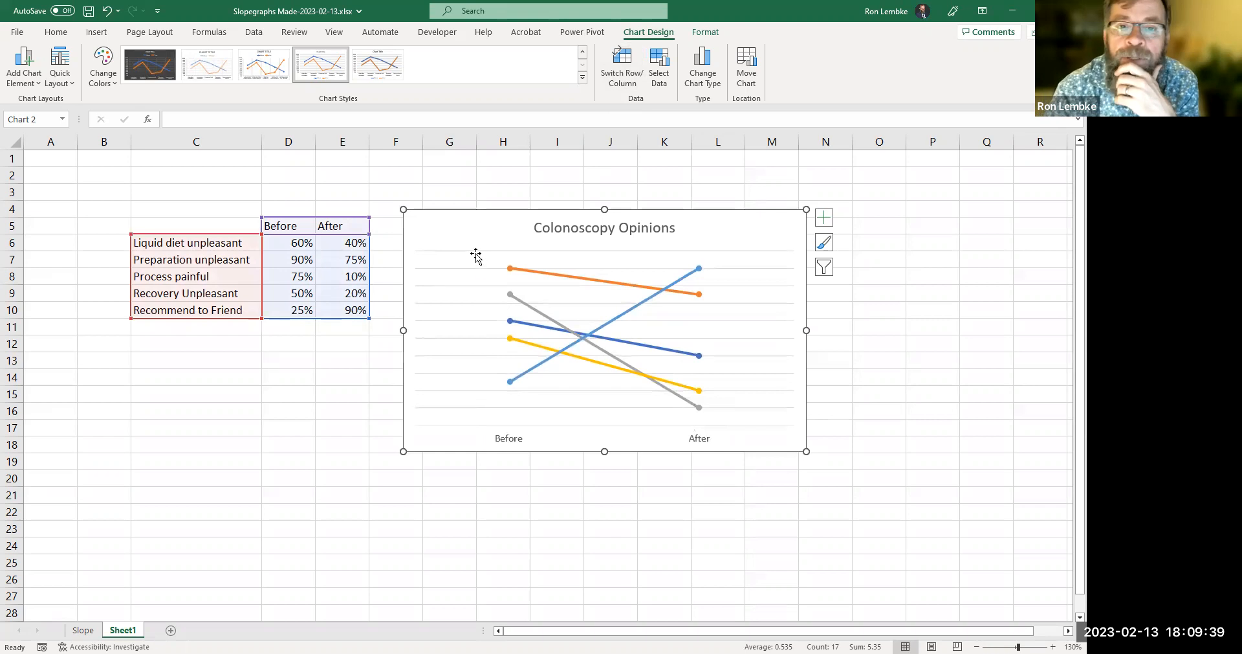
click(477, 252)
click(476, 269)
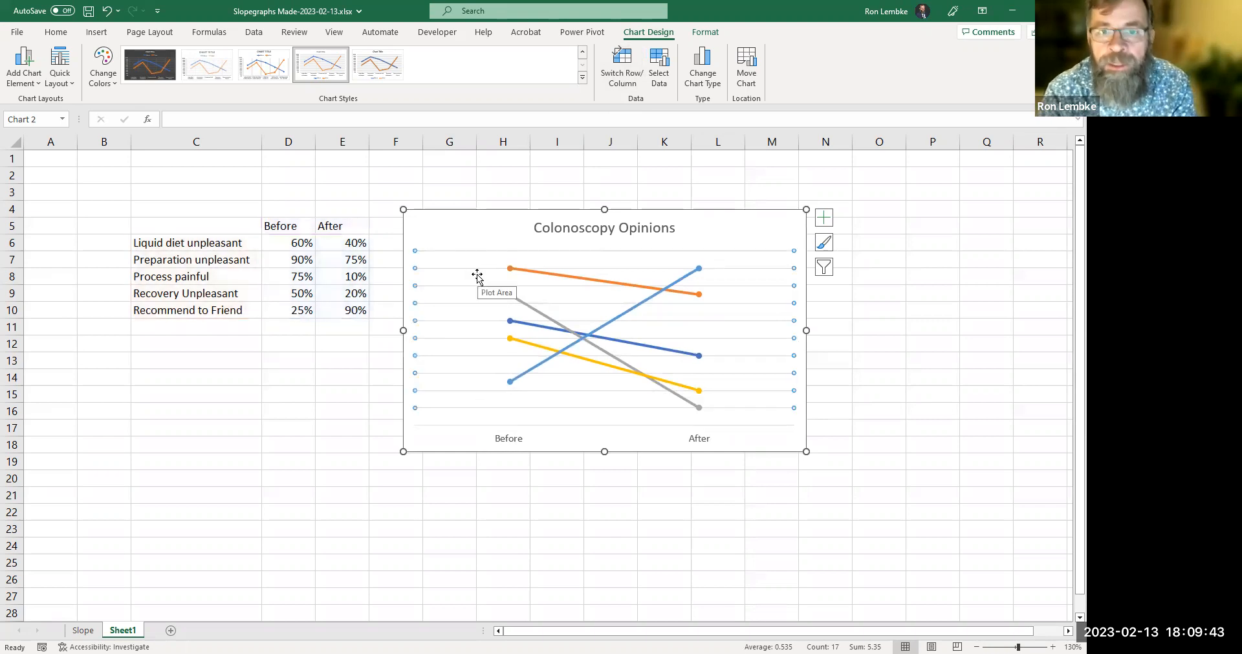
key(Delete)
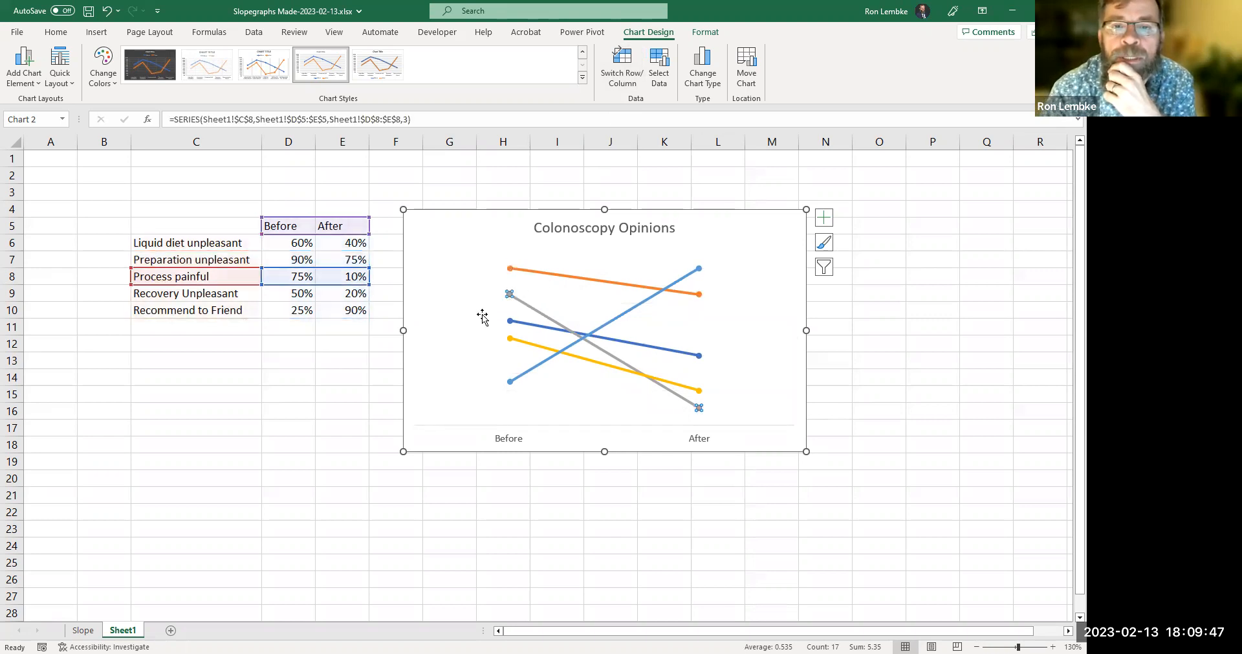
- Add data labels positioned to the left of the points for all series in the chart
click(537, 264)
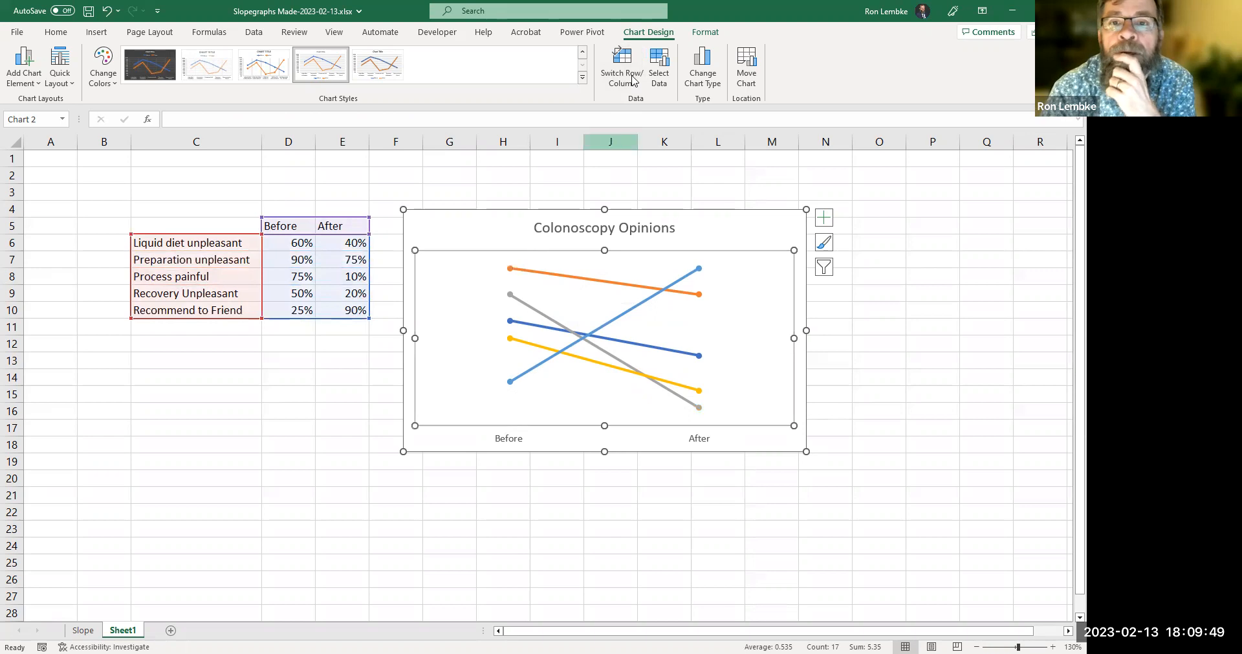
click(32, 65)
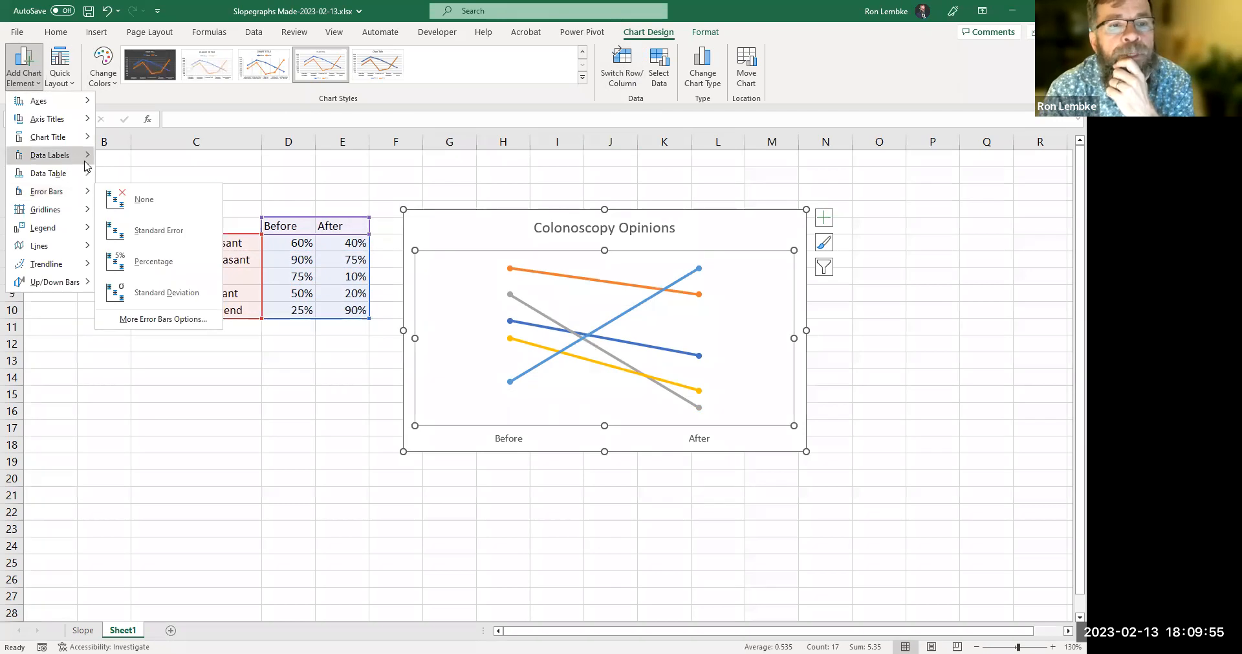
mouse_move(86, 166)
click(157, 234)
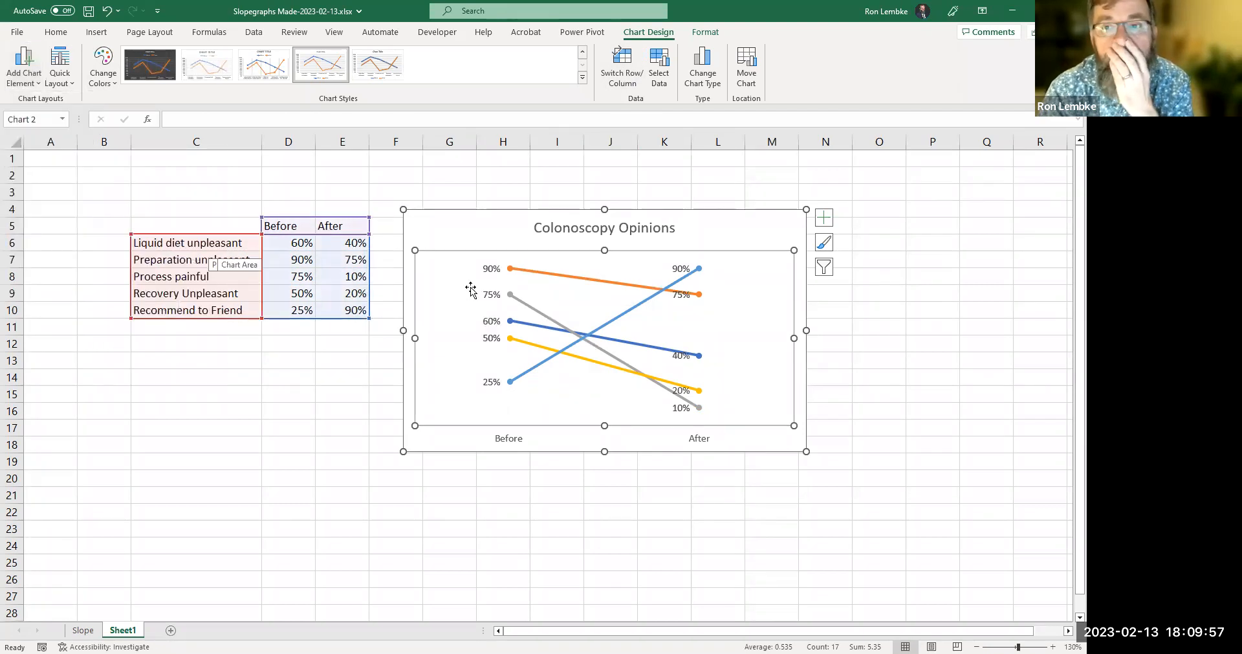
- Format the Preparation unpleasant data labels to include the series name, use a space separator and omit leader lines
click(629, 286)
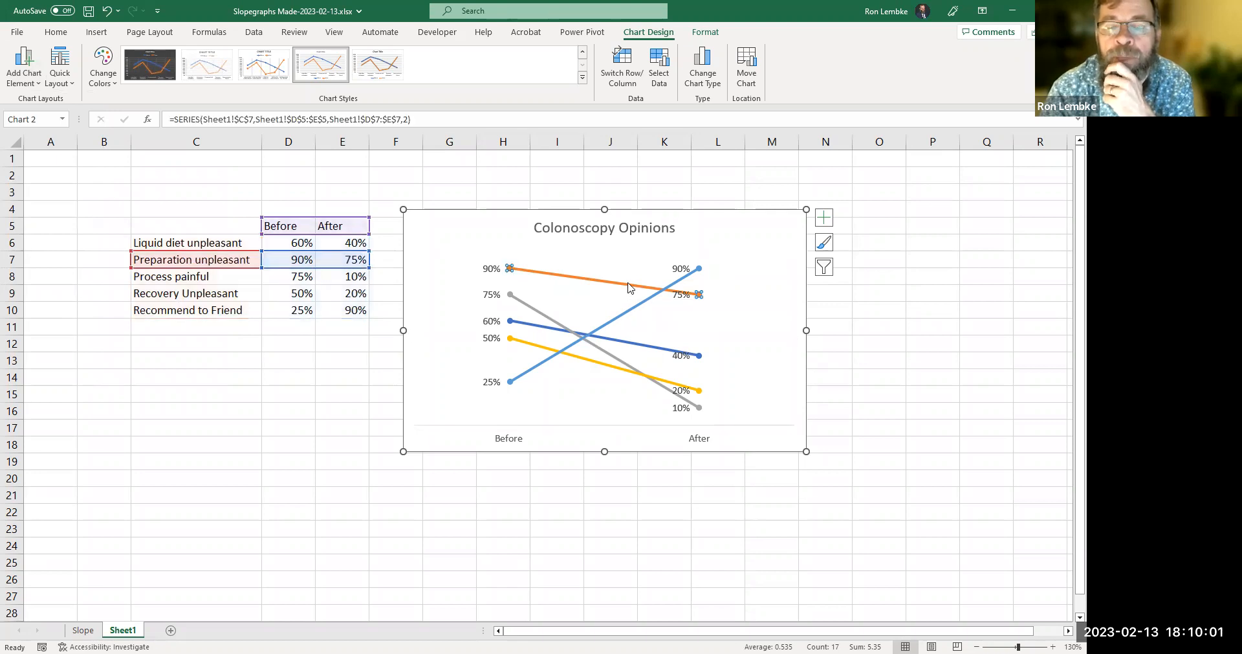
right_click(629, 286)
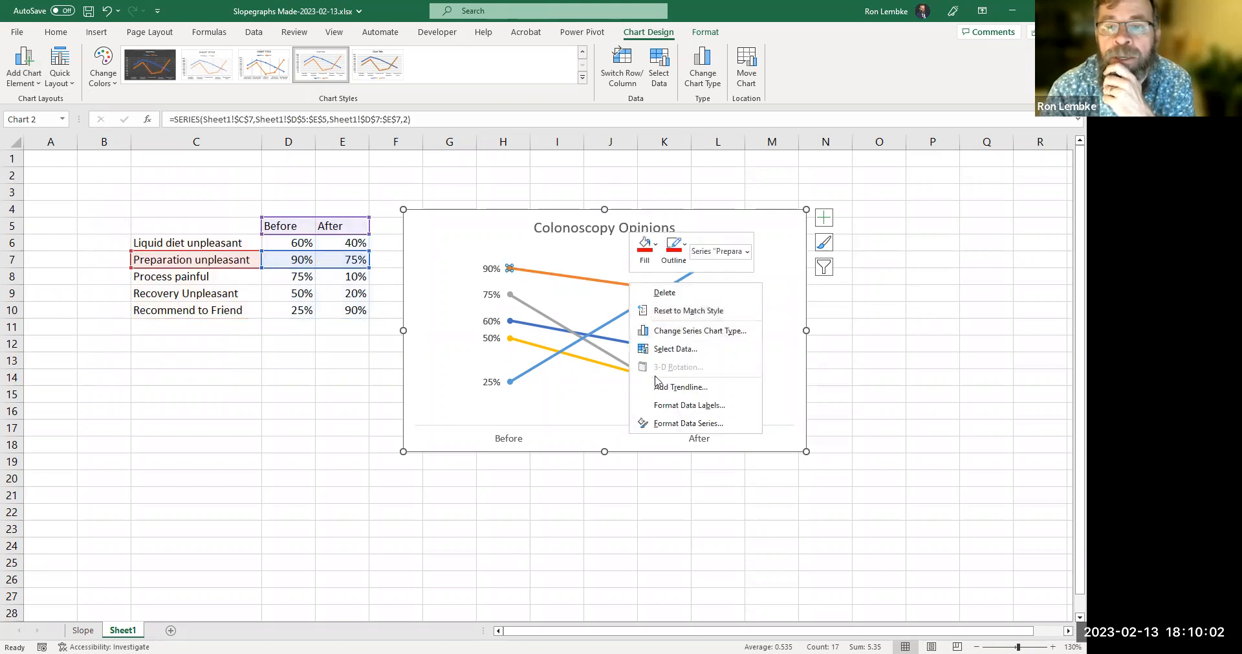
click(678, 405)
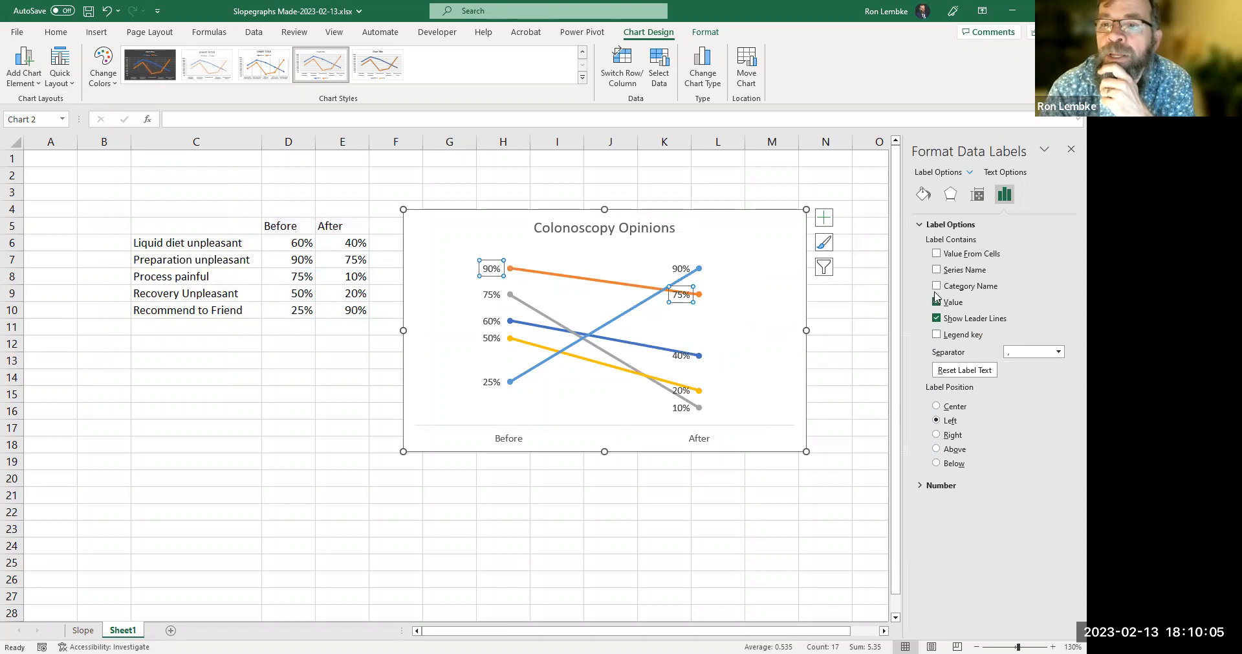
click(937, 270)
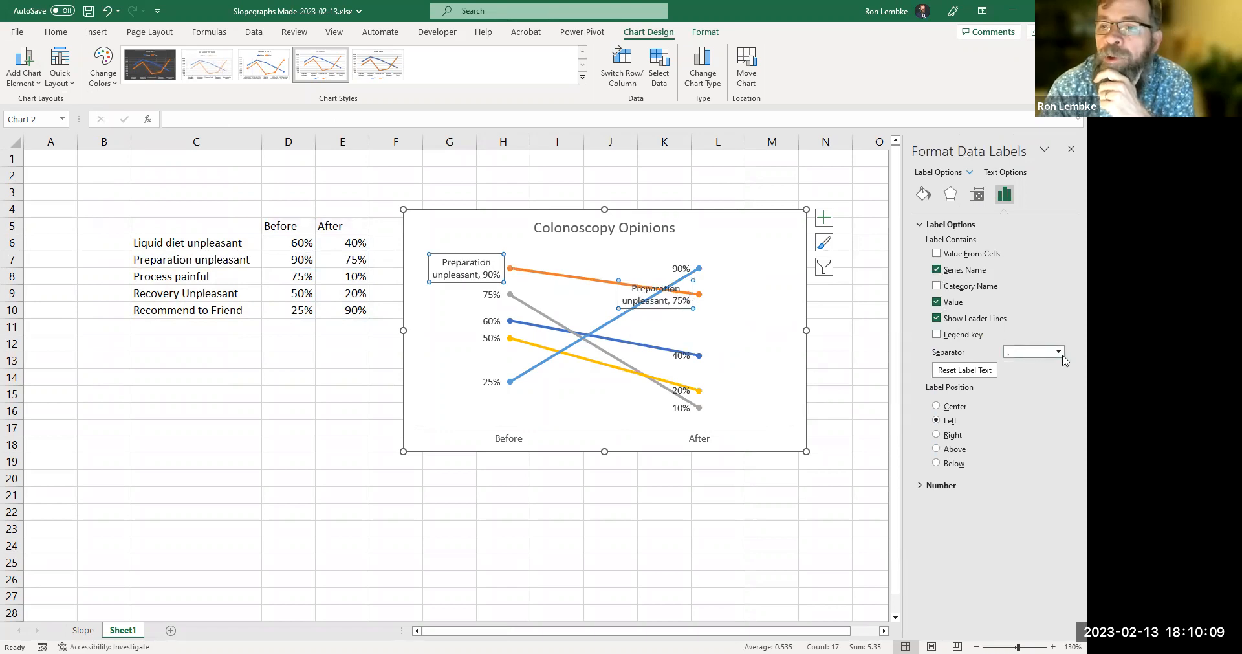
click(1059, 352)
click(1032, 415)
click(938, 319)
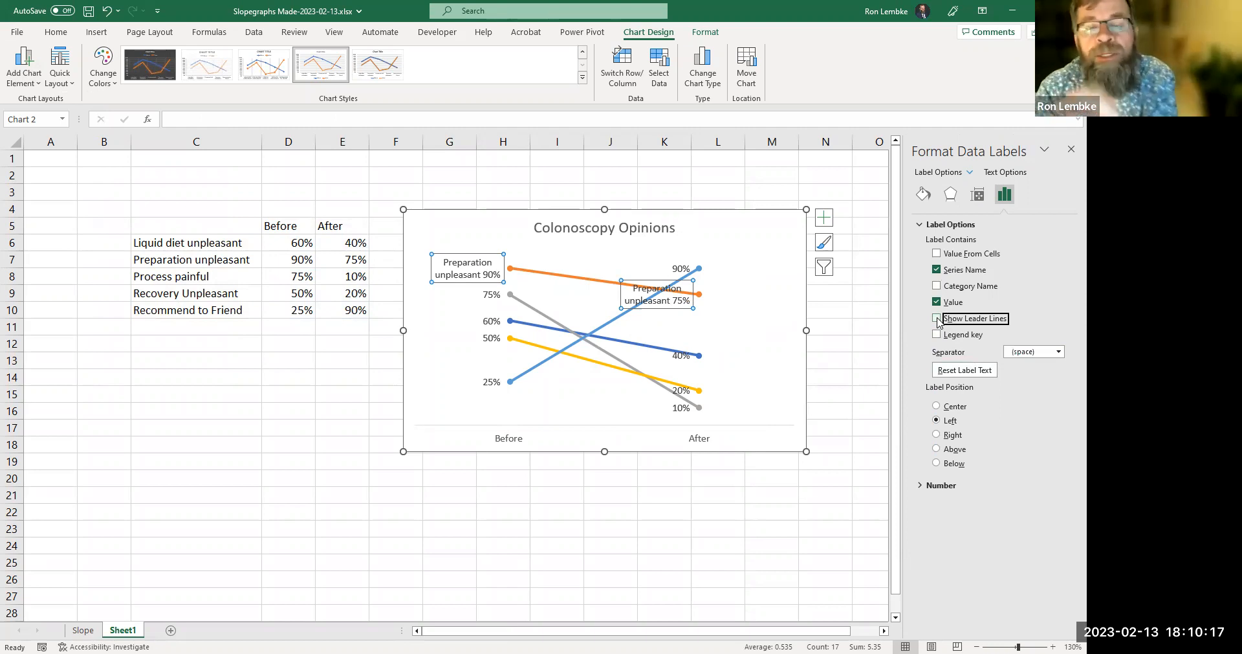
- Format the Process painful data labels with a space separator, the series name included and leader lines turned off
click(532, 308)
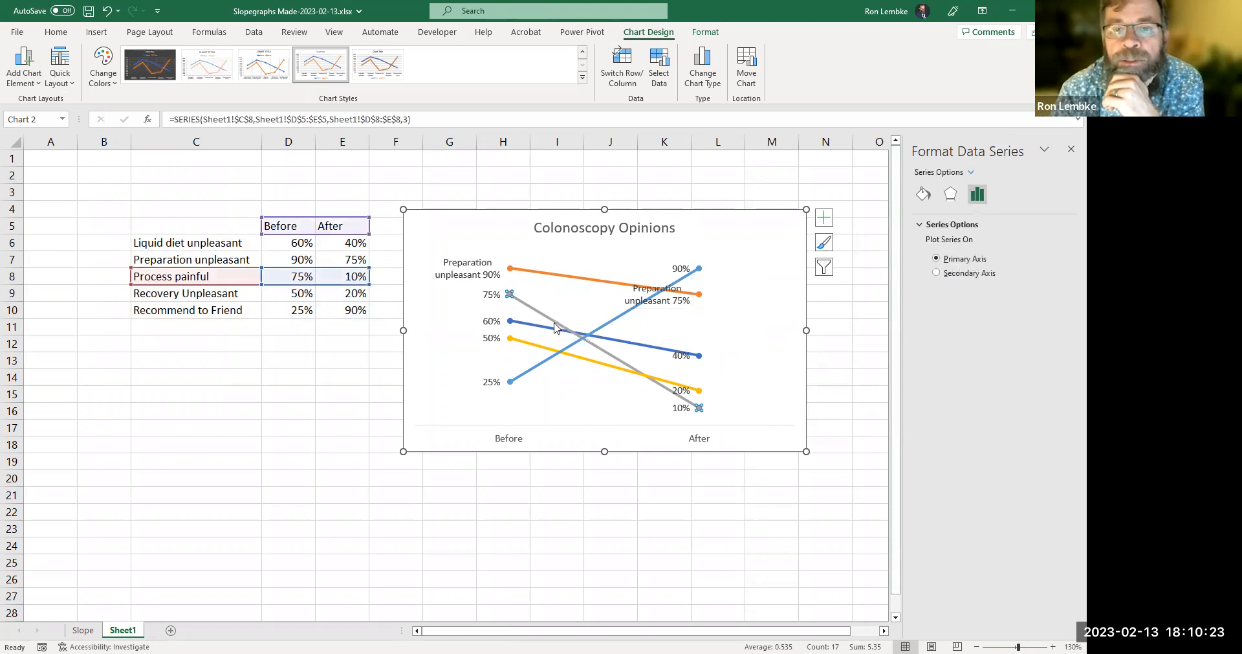
right_click(558, 323)
click(615, 445)
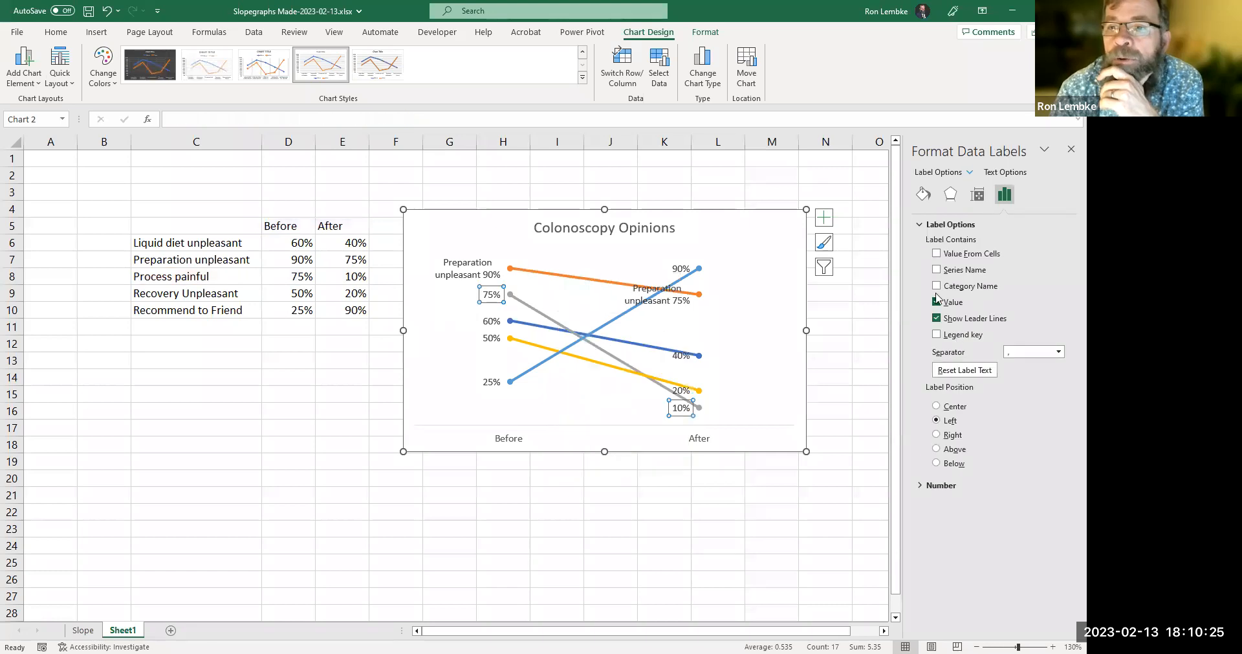
click(1058, 352)
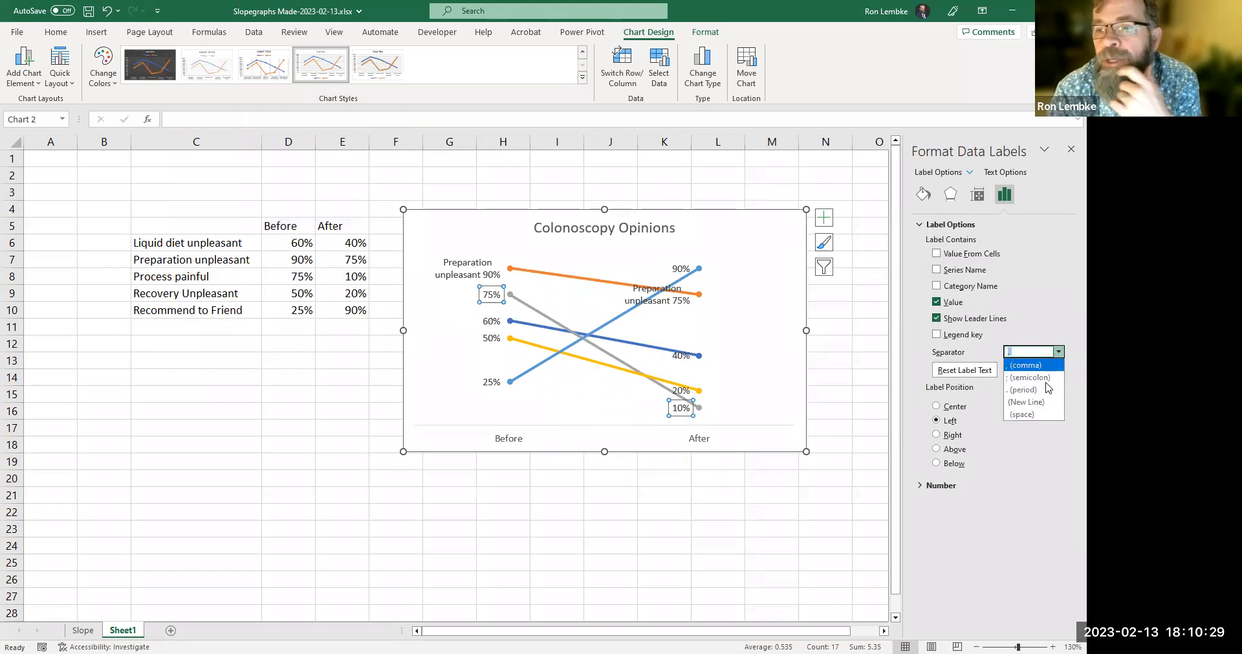
click(1036, 416)
click(937, 269)
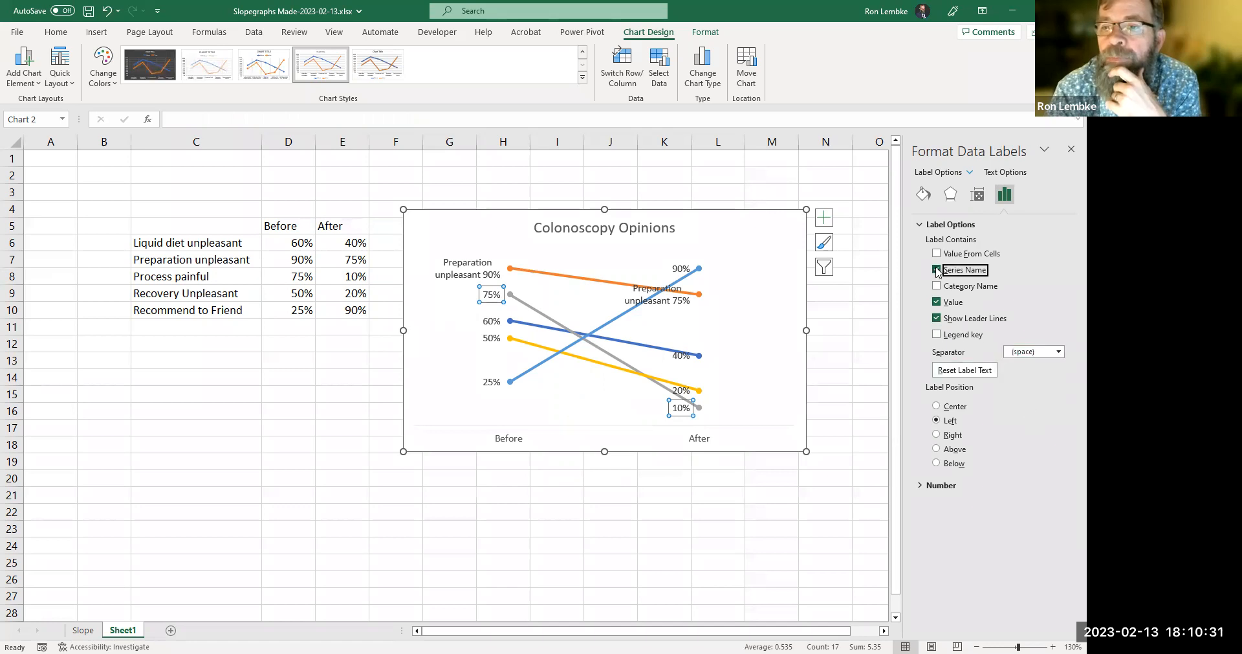
click(936, 319)
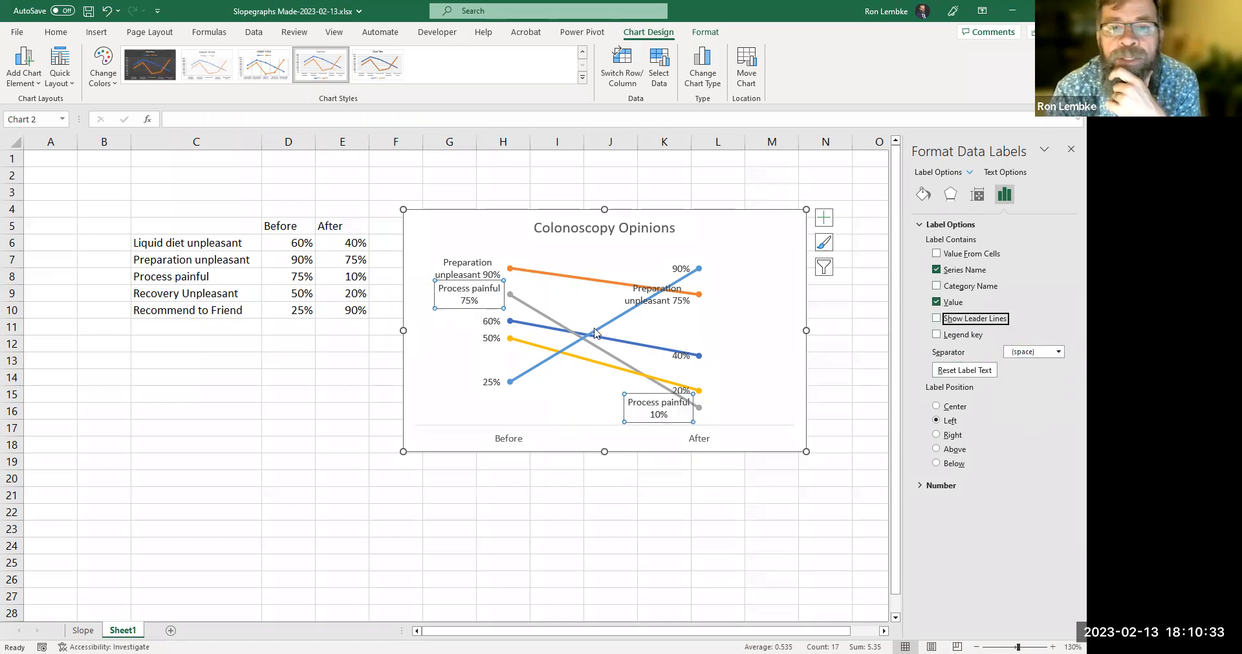
- Set the Liquid diet unpleasant data labels to show series name and value separated by a space, without leader lines
click(546, 329)
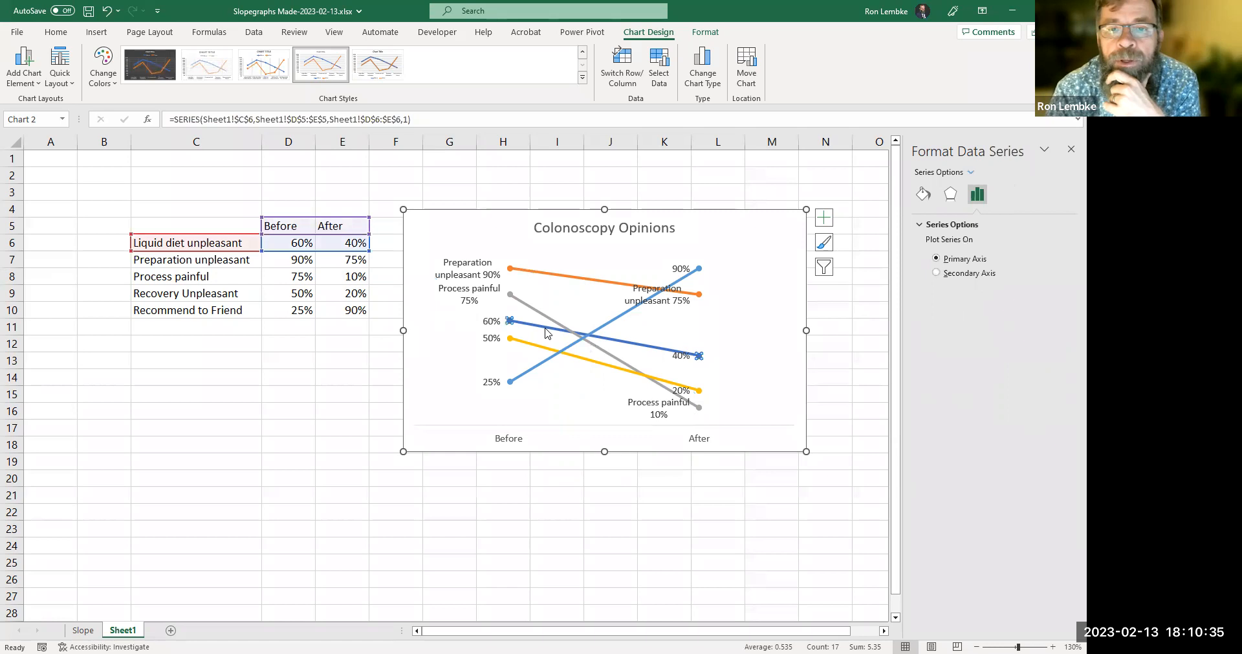
right_click(546, 329)
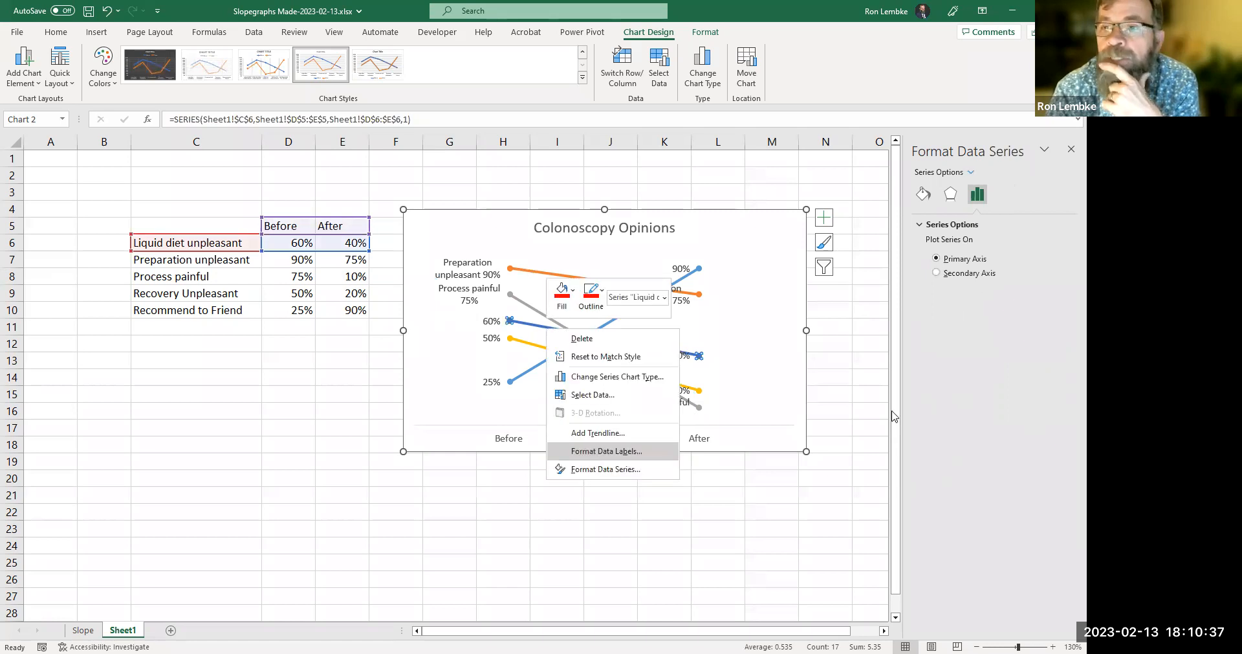
key(Return)
click(1045, 352)
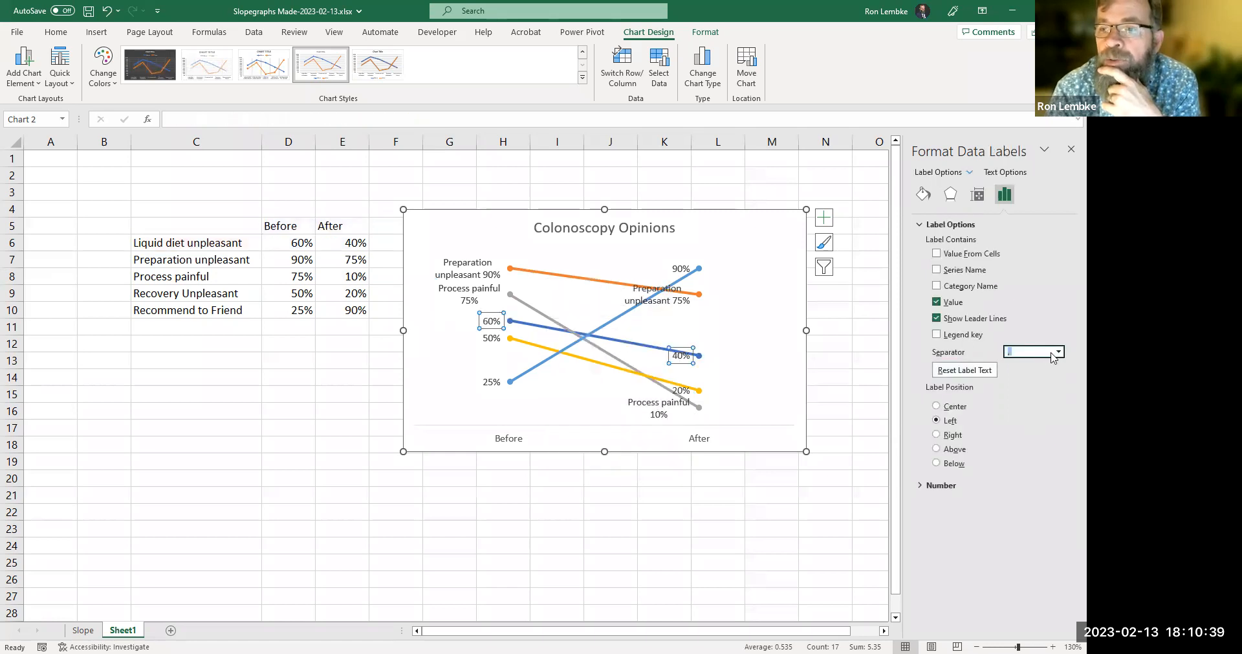
click(1055, 354)
click(1032, 408)
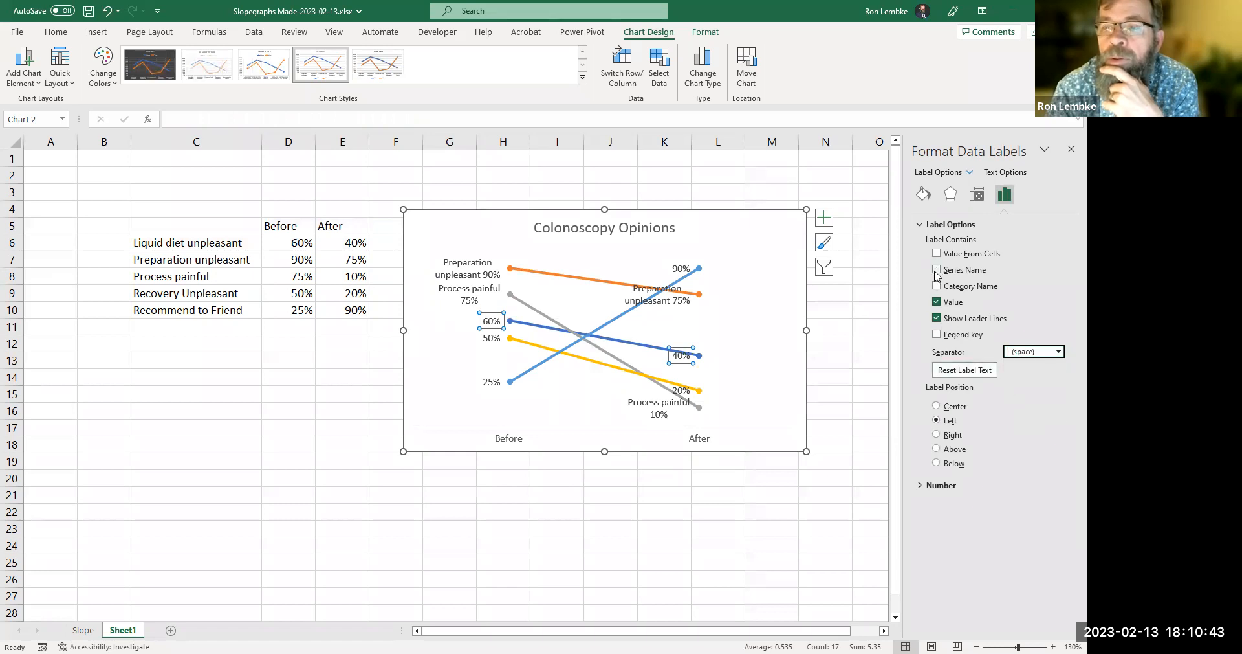
click(936, 272)
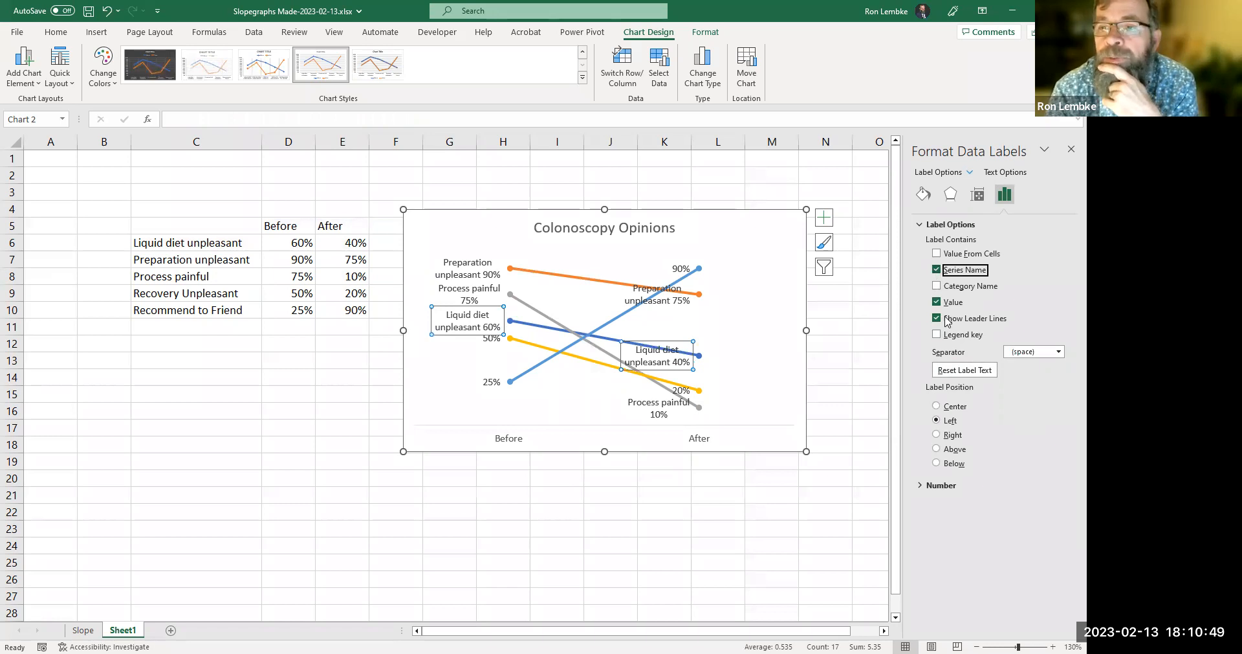
click(946, 319)
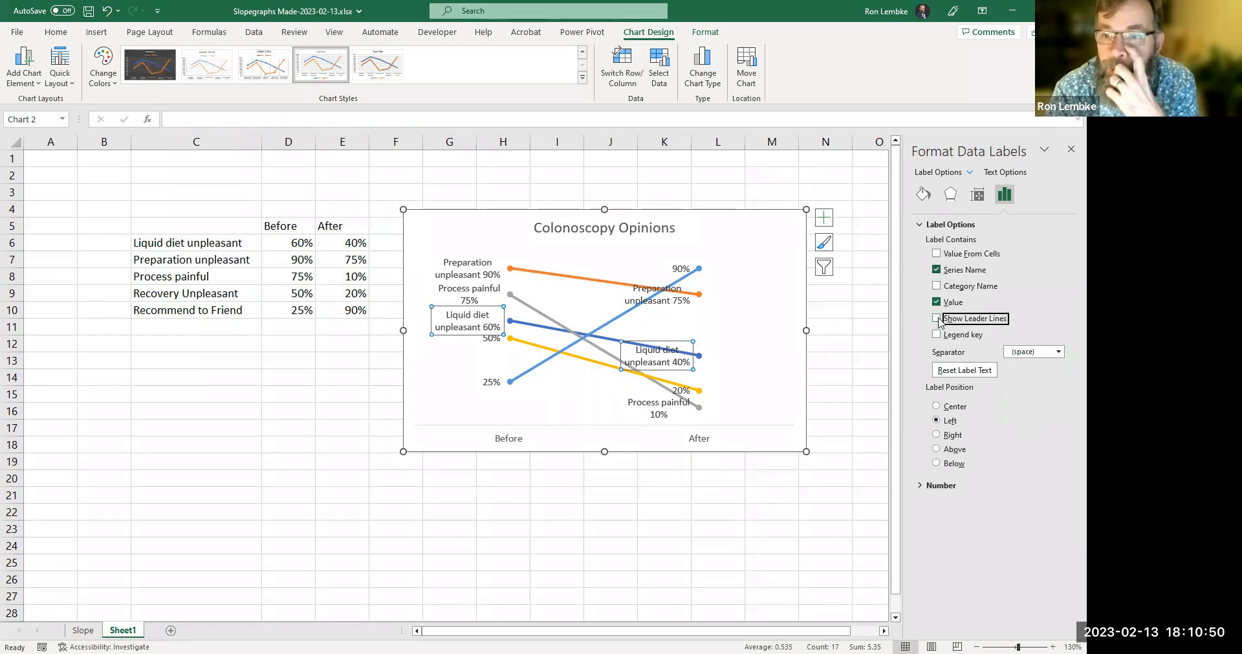
- Format the Recovery Unpleasant data labels to show series name and value separated by a space, with leader lines off
click(634, 487)
click(527, 347)
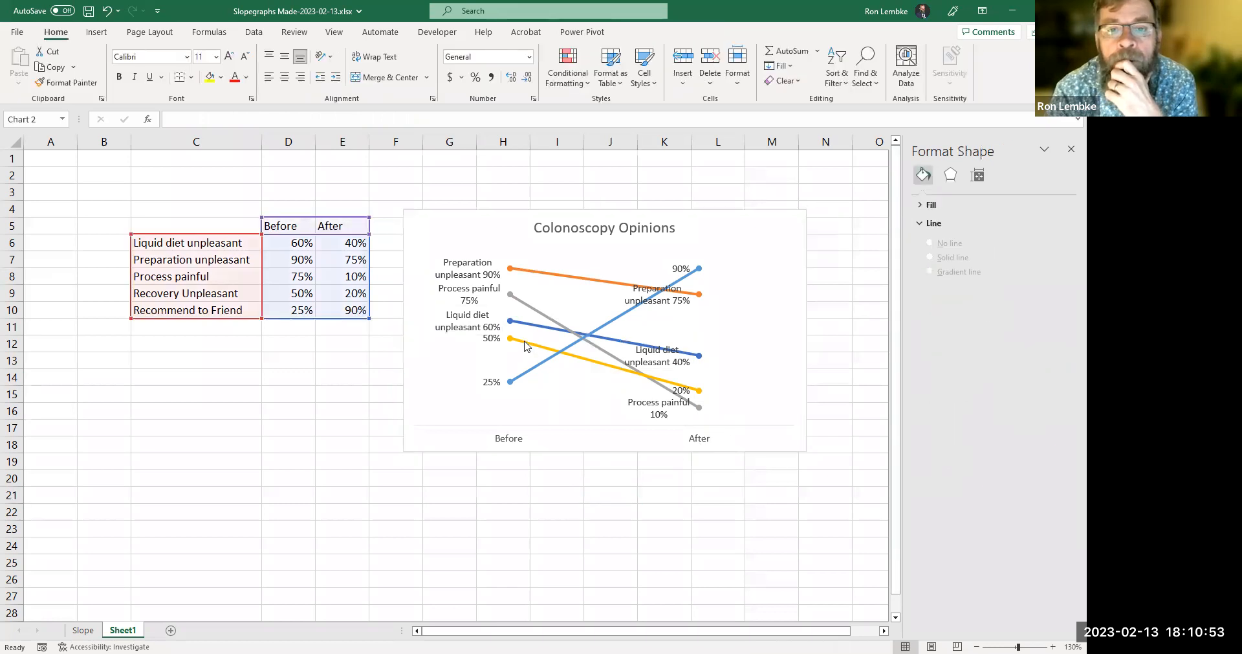
right_click(526, 347)
click(585, 463)
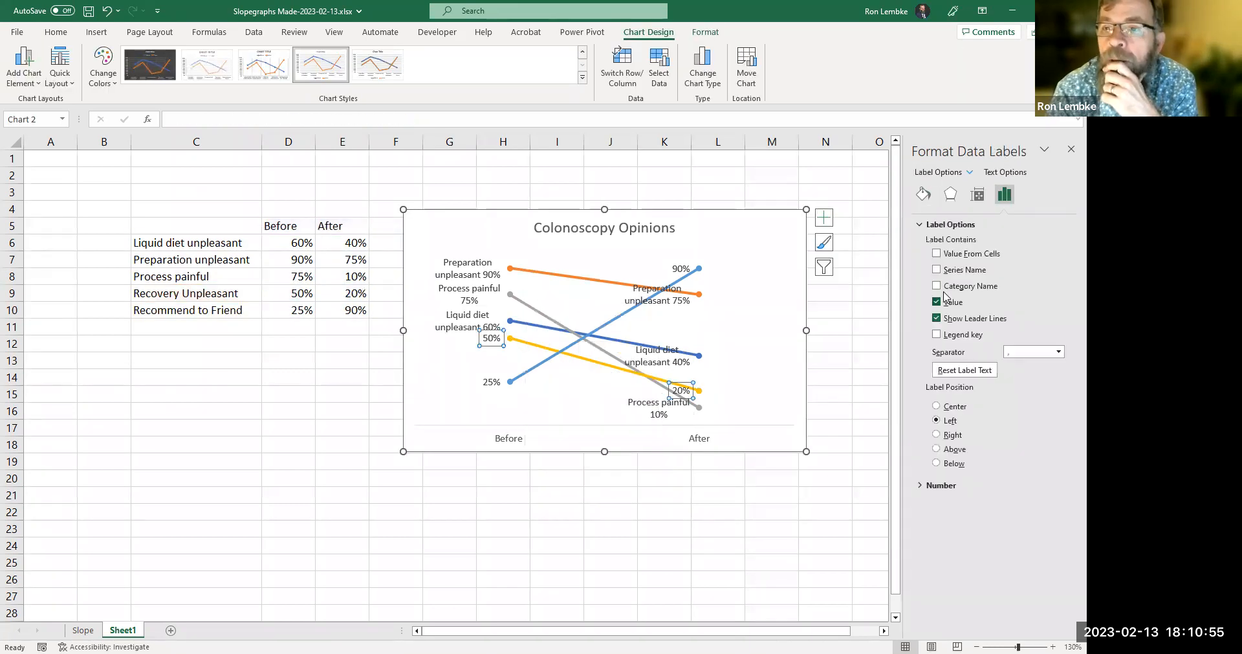
click(937, 269)
click(936, 319)
click(1059, 352)
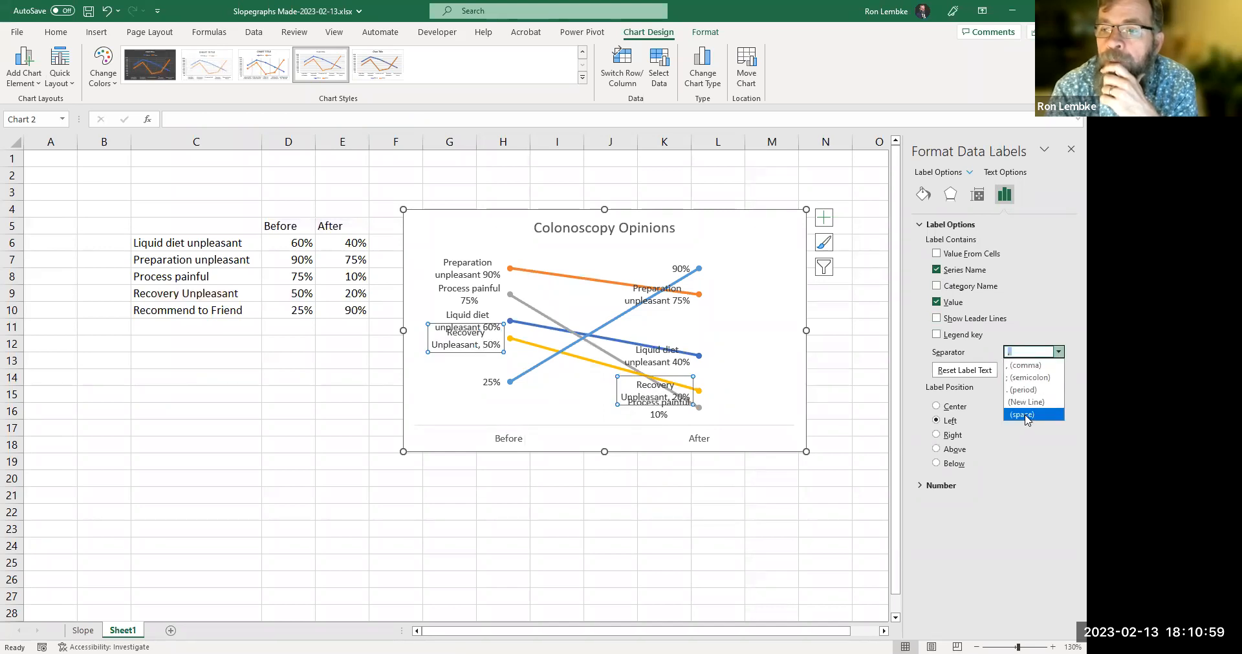
click(1029, 413)
click(569, 388)
- Set the Recommend to Friend data labels to include the series name, use a space separator and omit leader lines
click(527, 375)
right_click(527, 375)
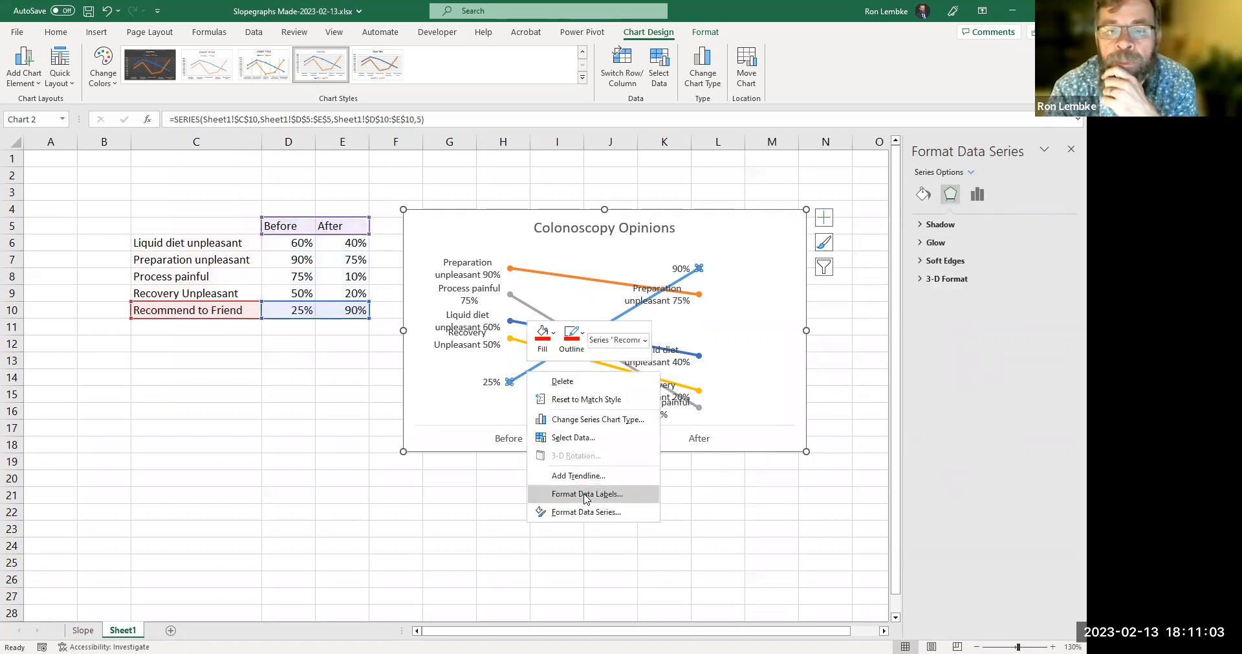
click(585, 497)
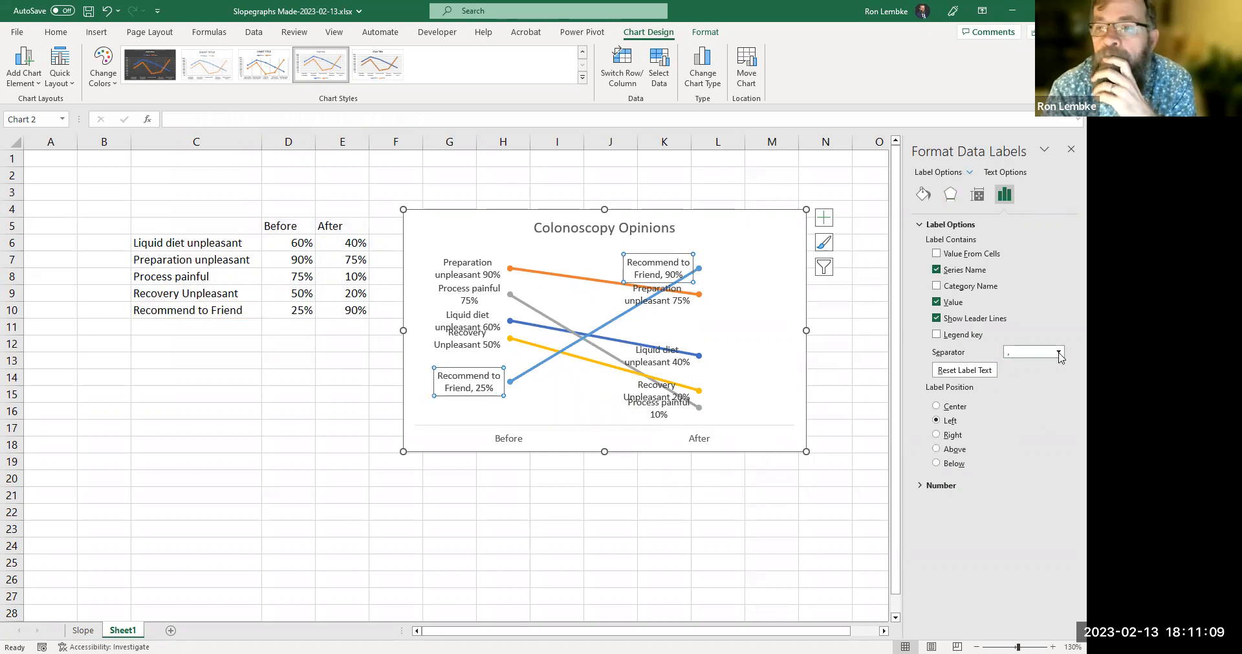
click(1059, 353)
click(1035, 413)
click(936, 318)
click(595, 488)
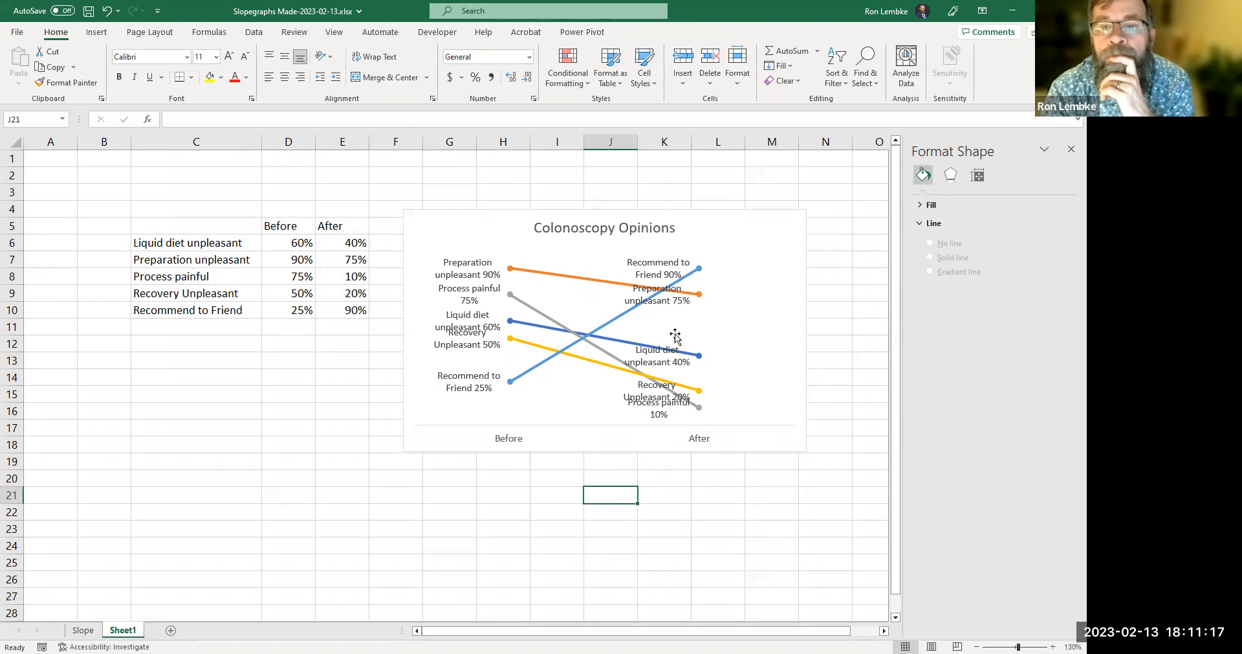
- Remove the series name text from the After labels of the Recommend to Friend and Preparation unpleasant lines, keeping only the values
click(673, 270)
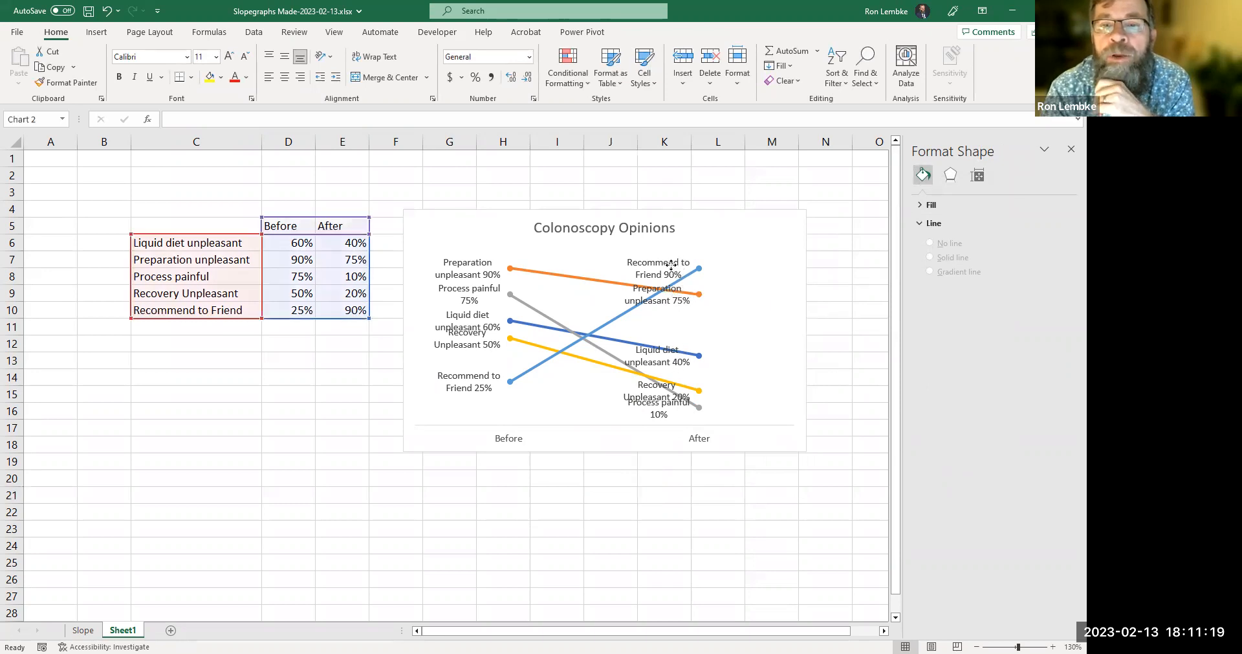
click(628, 261)
triple_click(650, 268)
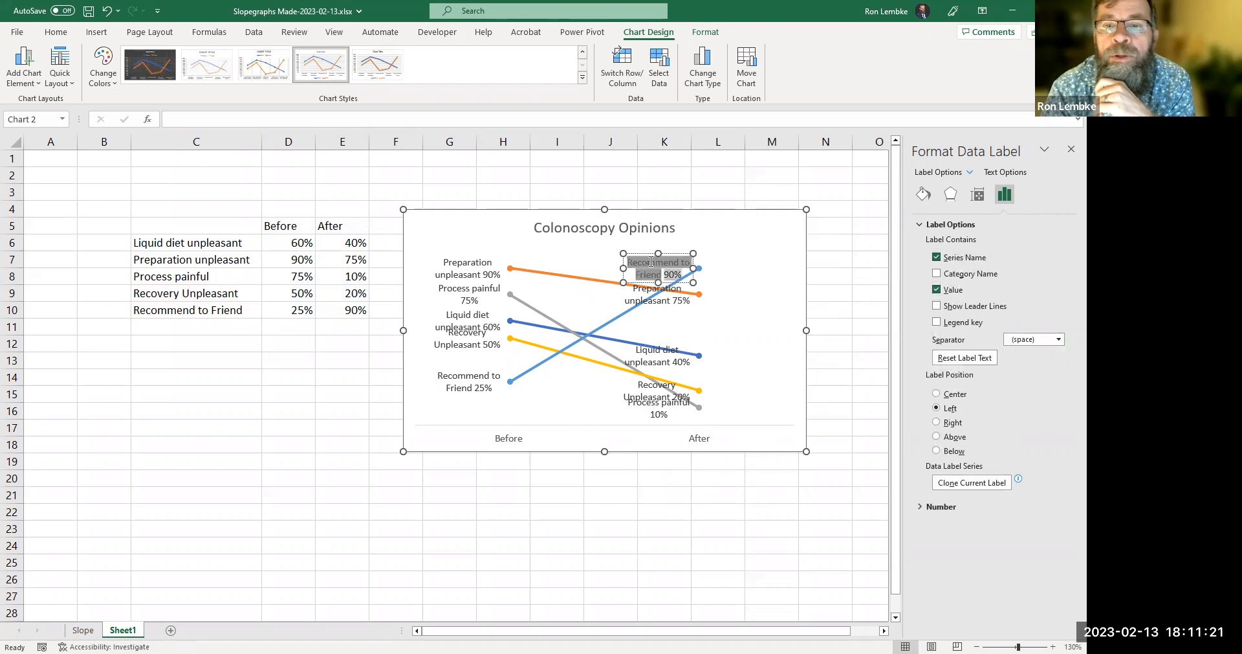
key(BackSpace)
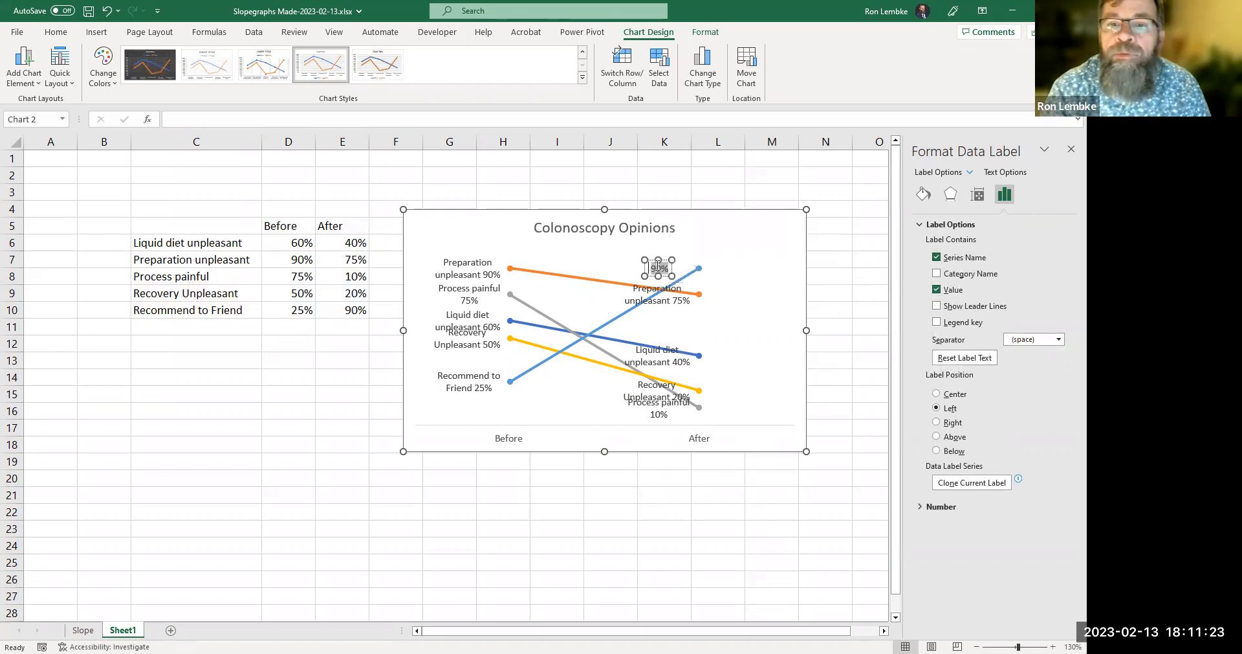
click(654, 294)
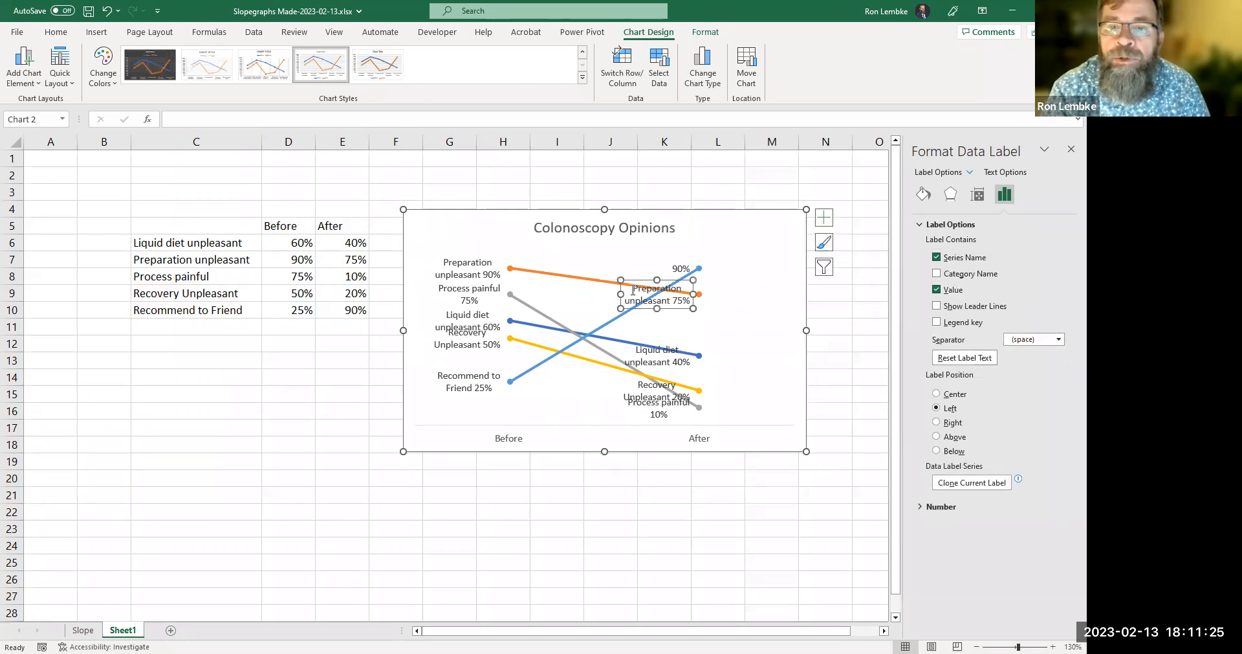
triple_click(651, 294)
key(BackSpace)
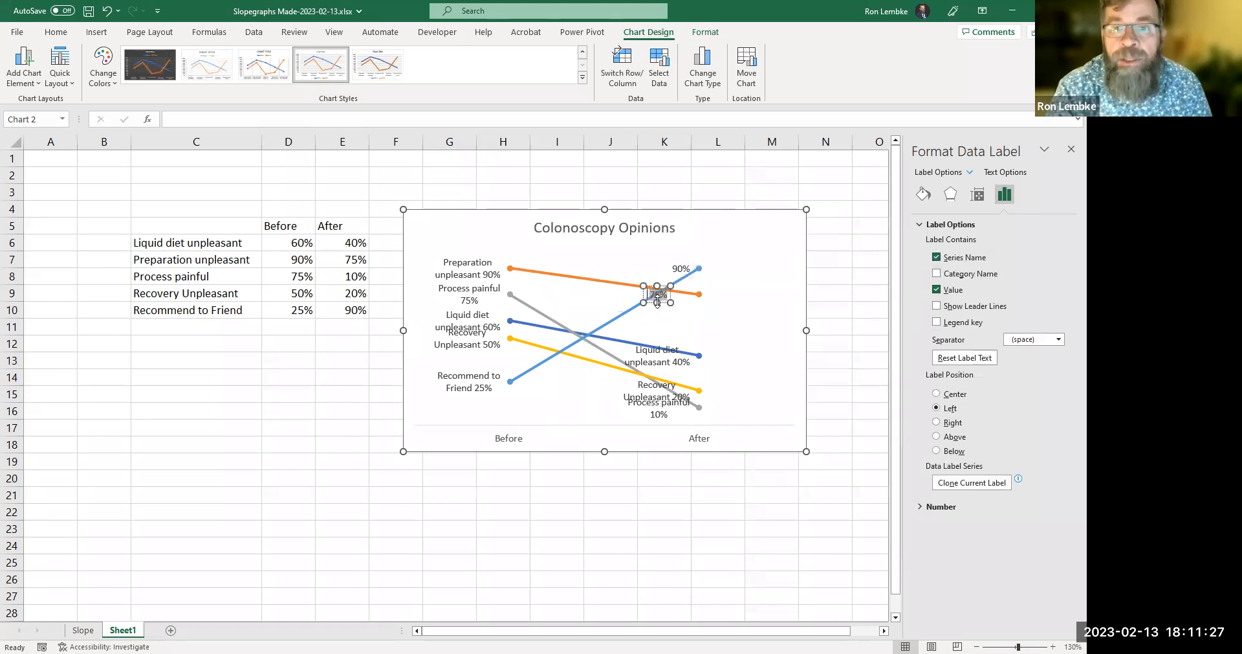
- Delete the series names from the Liquid diet unpleasant and Recovery Unpleasant After labels, leaving only their percentages
click(652, 345)
click(637, 350)
triple_click(637, 351)
key(BackSpace)
click(657, 385)
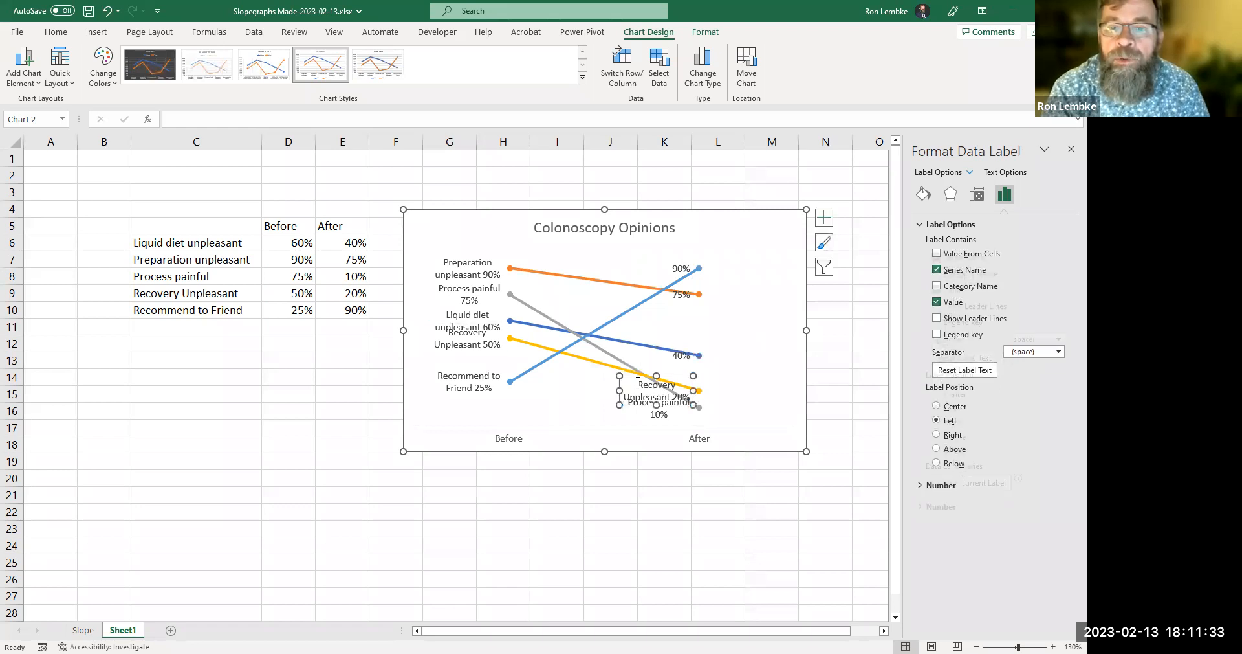
click(654, 389)
triple_click(654, 392)
key(BackSpace)
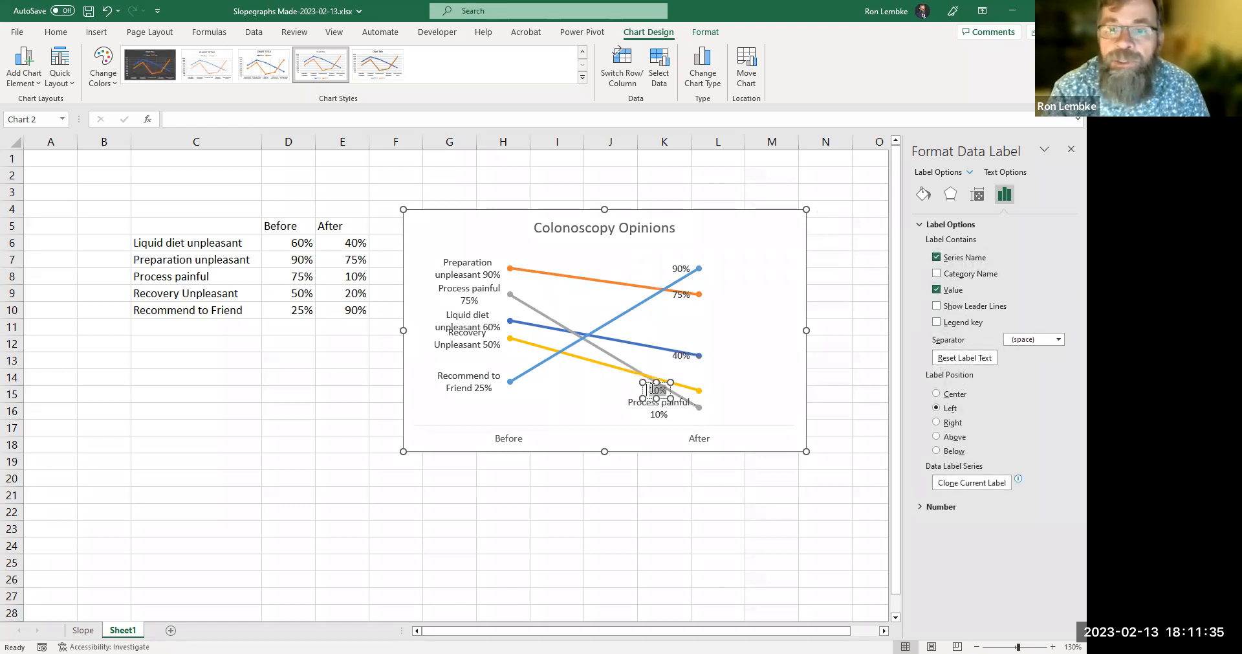
- Delete the series name from the Process painful After label so only its value remains
click(631, 402)
triple_click(630, 401)
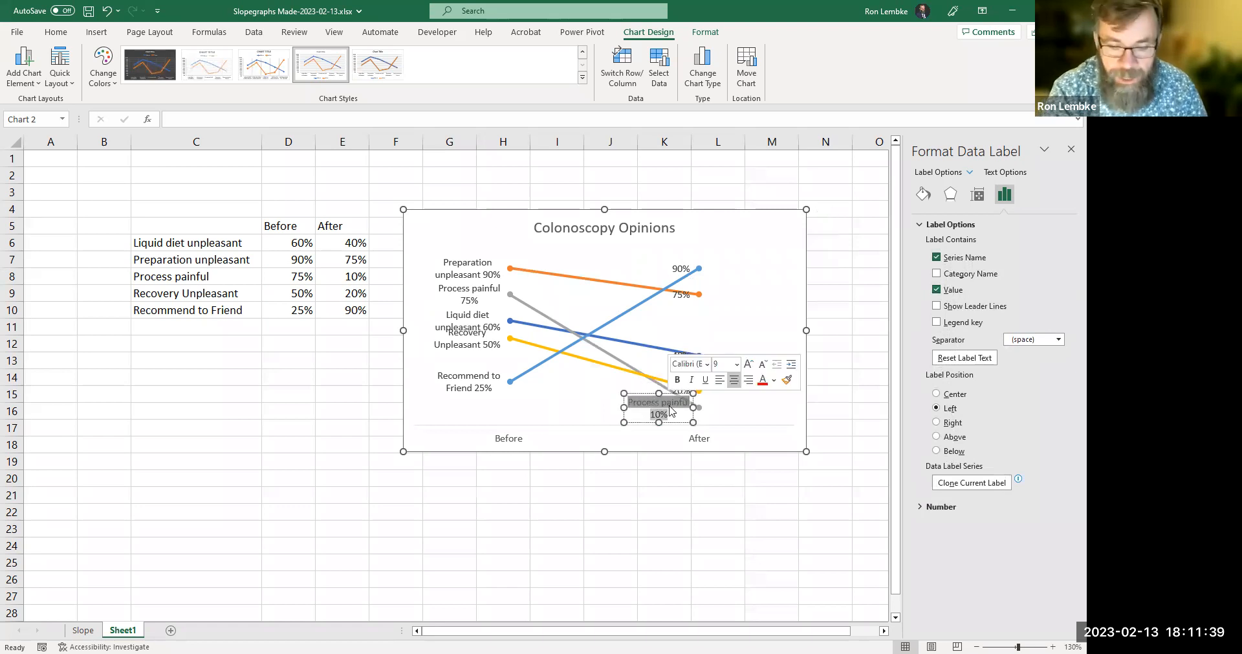
key(BackSpace)
- Move all five After value labels to the right of their line endpoints
click(674, 405)
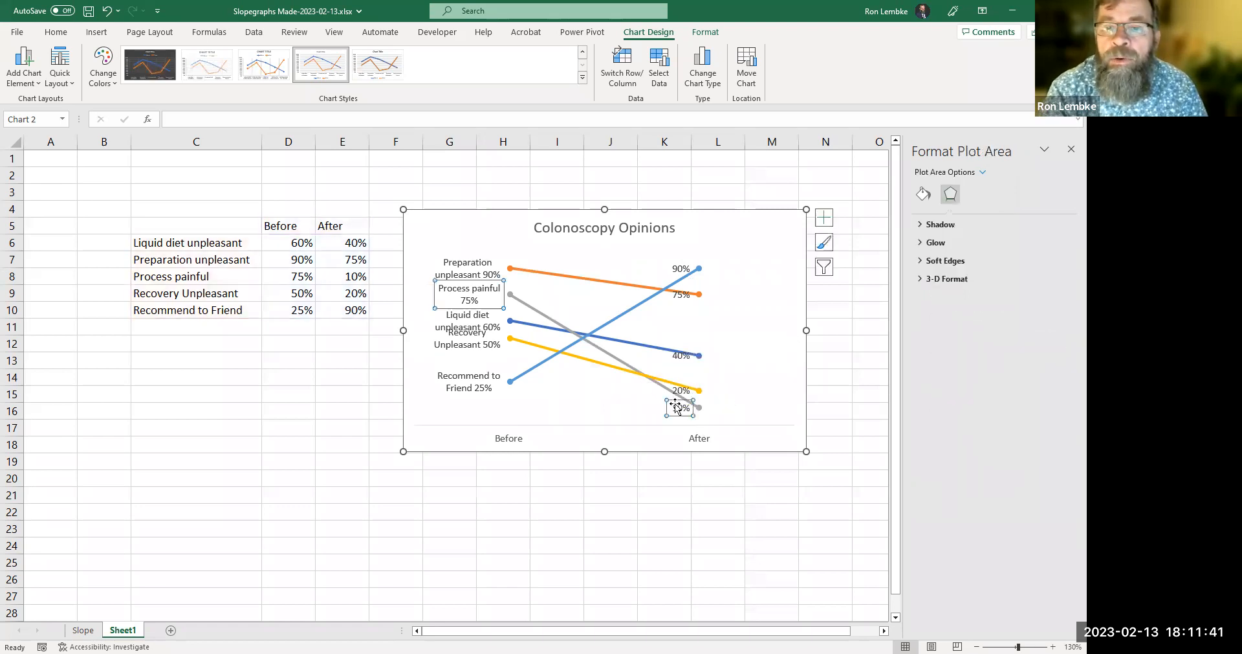
drag(675, 405, 724, 352)
click(685, 384)
click(684, 346)
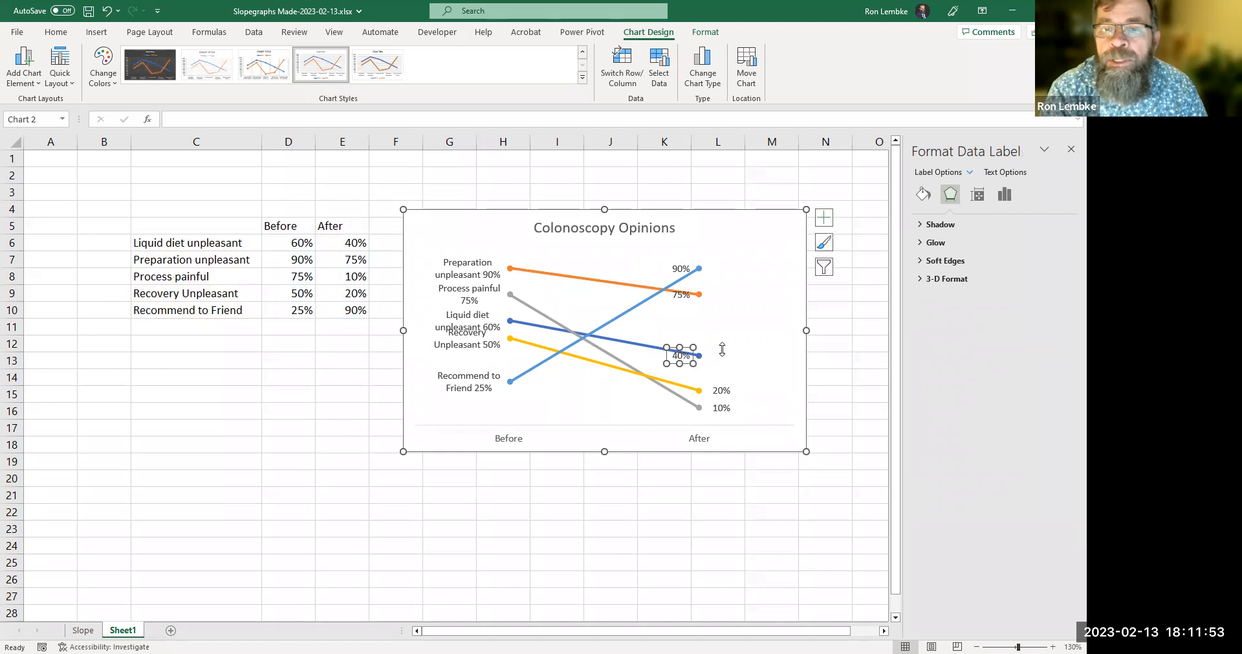
click(681, 291)
drag(681, 287, 716, 266)
click(681, 270)
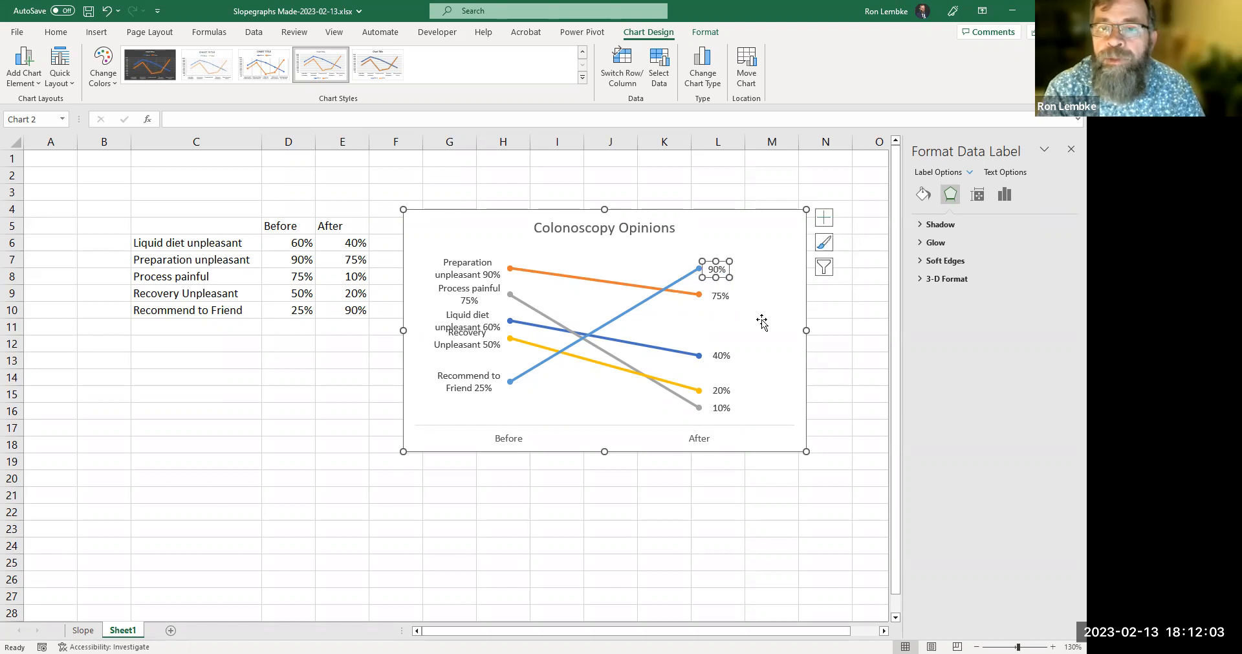
click(762, 321)
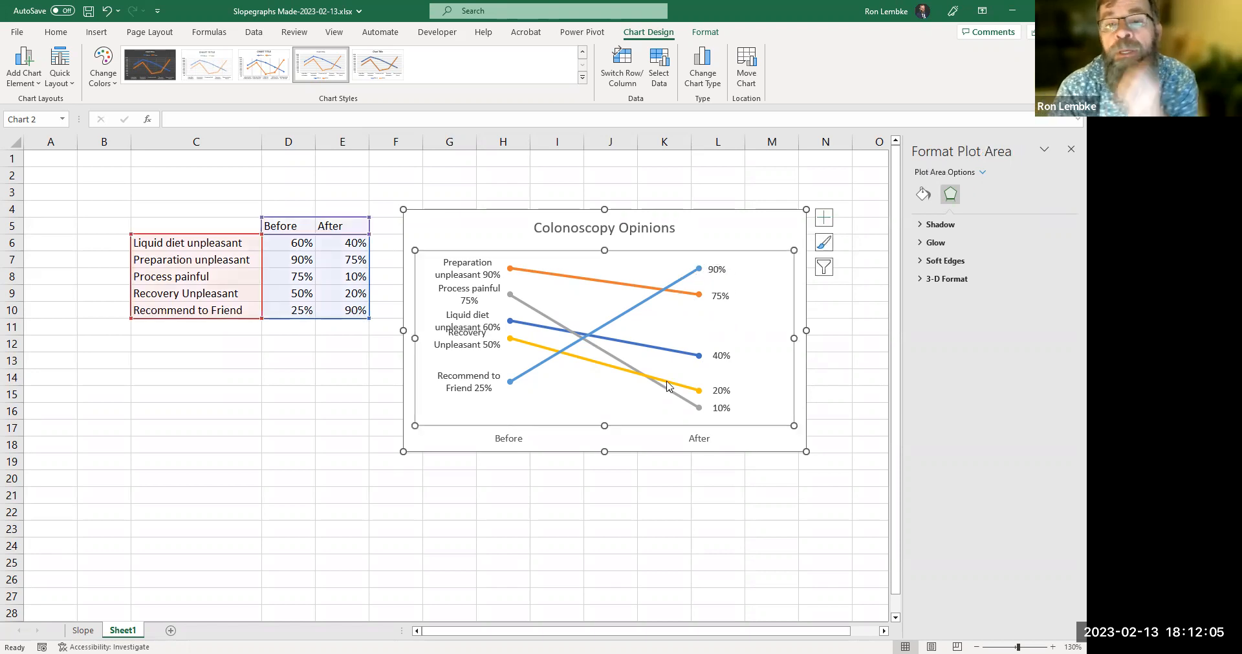
- Nudge the Preparation unpleasant After label slightly closer to its endpoint and close the formatting pane
click(720, 296)
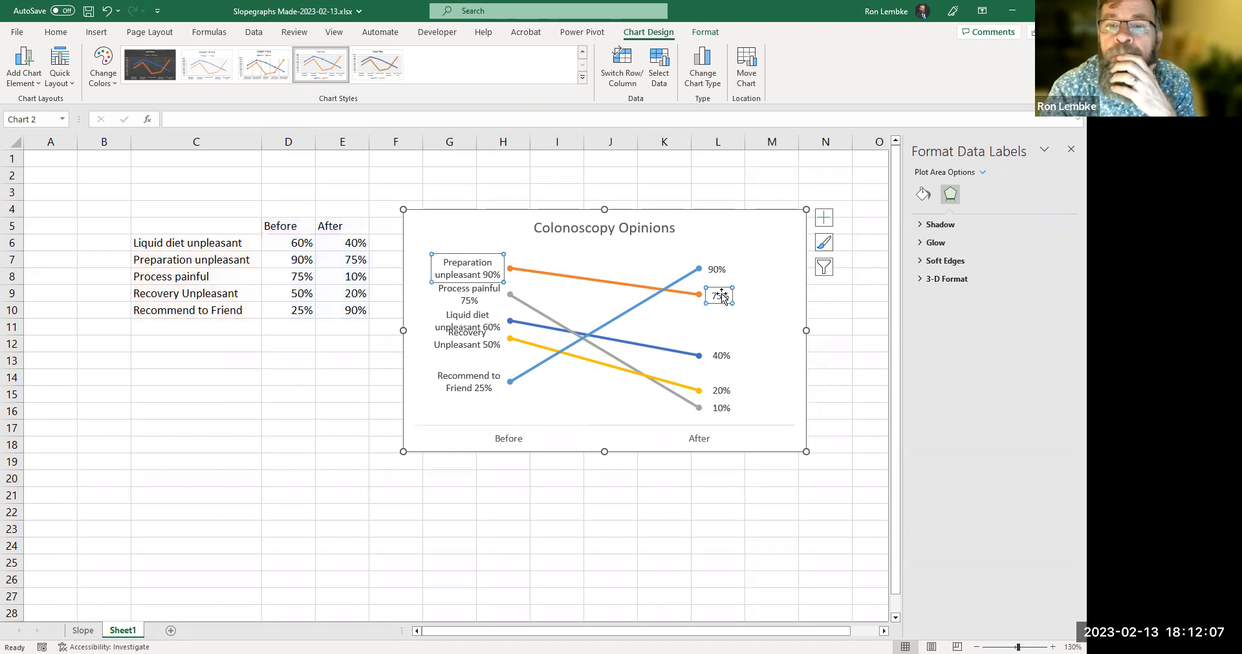
click(718, 288)
drag(719, 288, 717, 288)
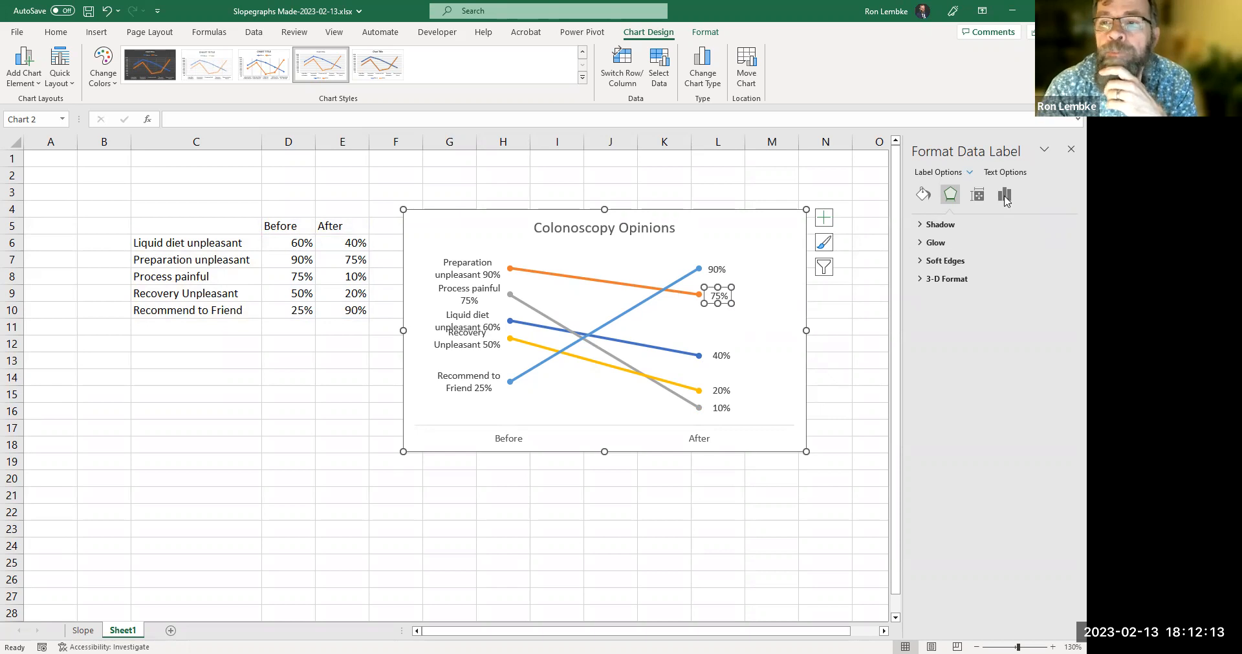
click(1071, 148)
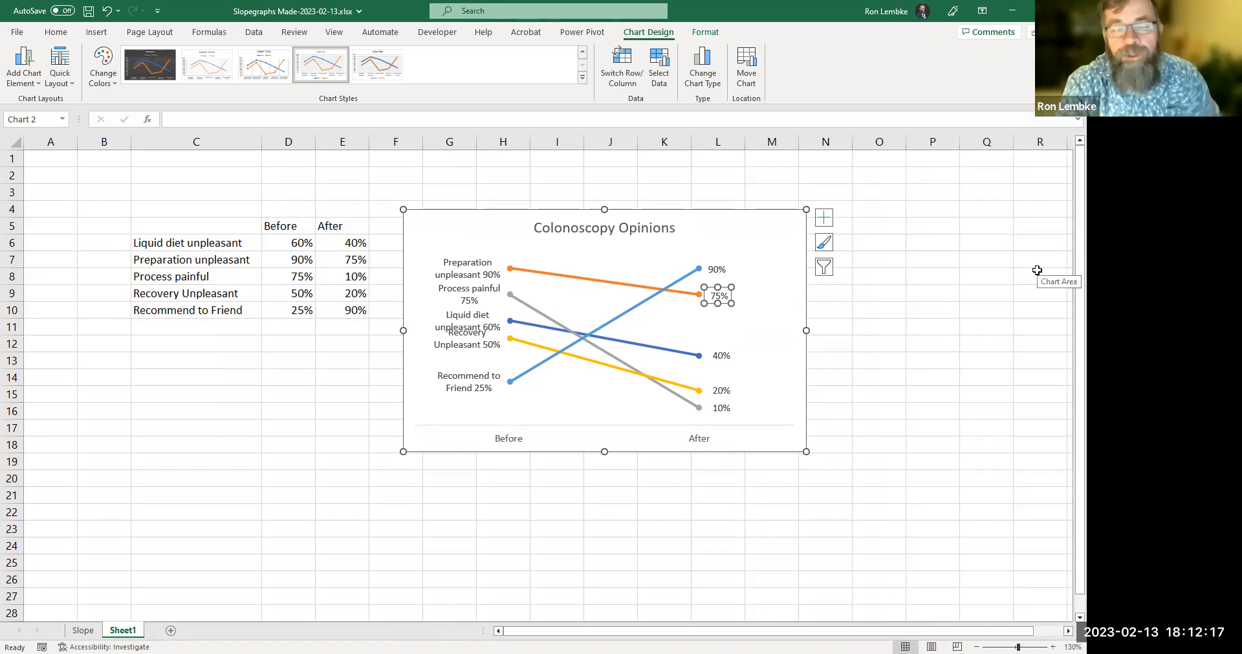
- Widen the chart slightly and narrow the plot area from its left side to make room for the Before labels
click(785, 347)
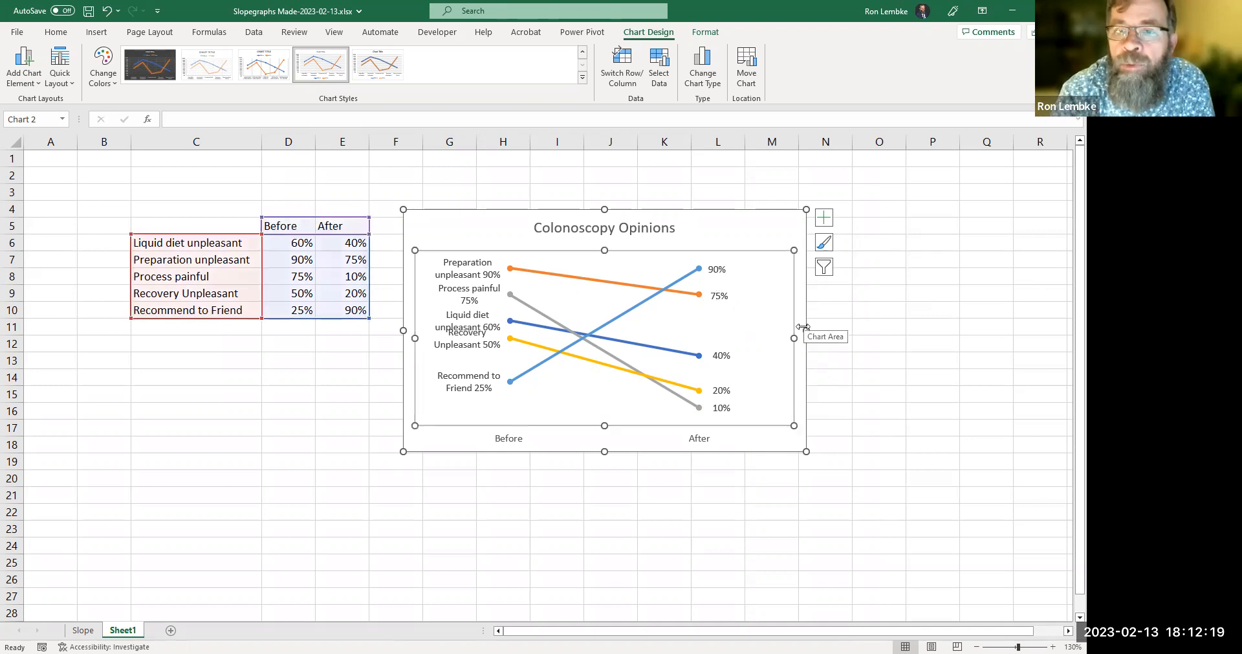
drag(806, 329, 823, 330)
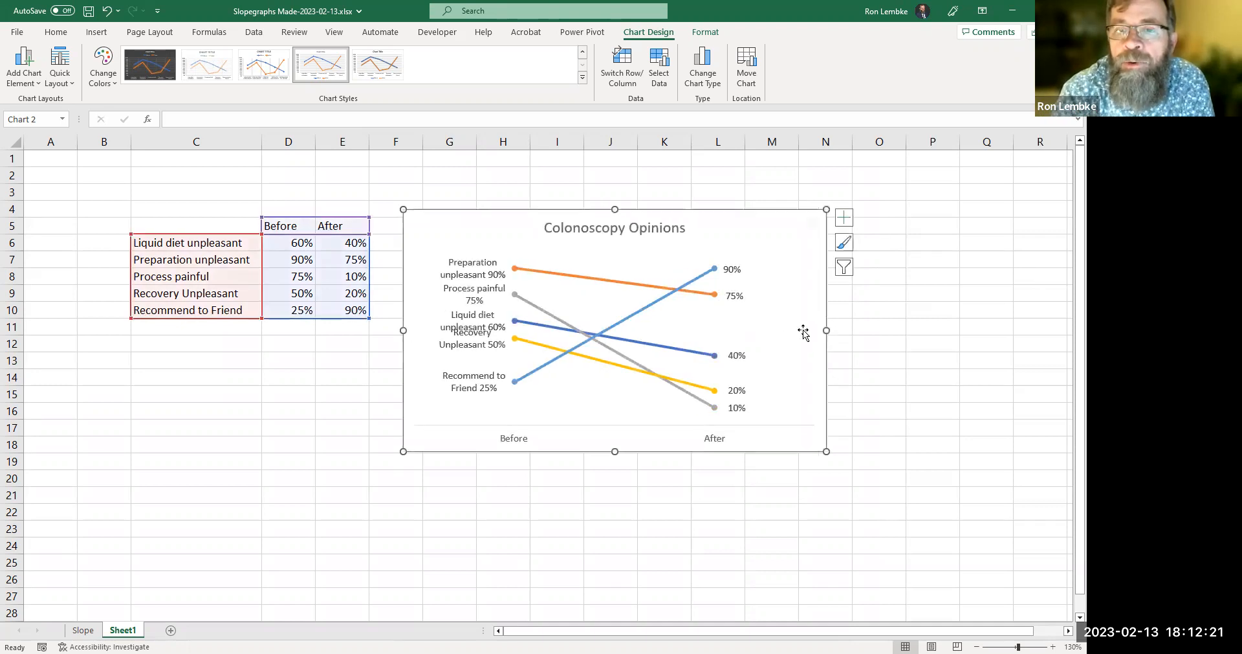
click(655, 314)
drag(414, 337, 566, 338)
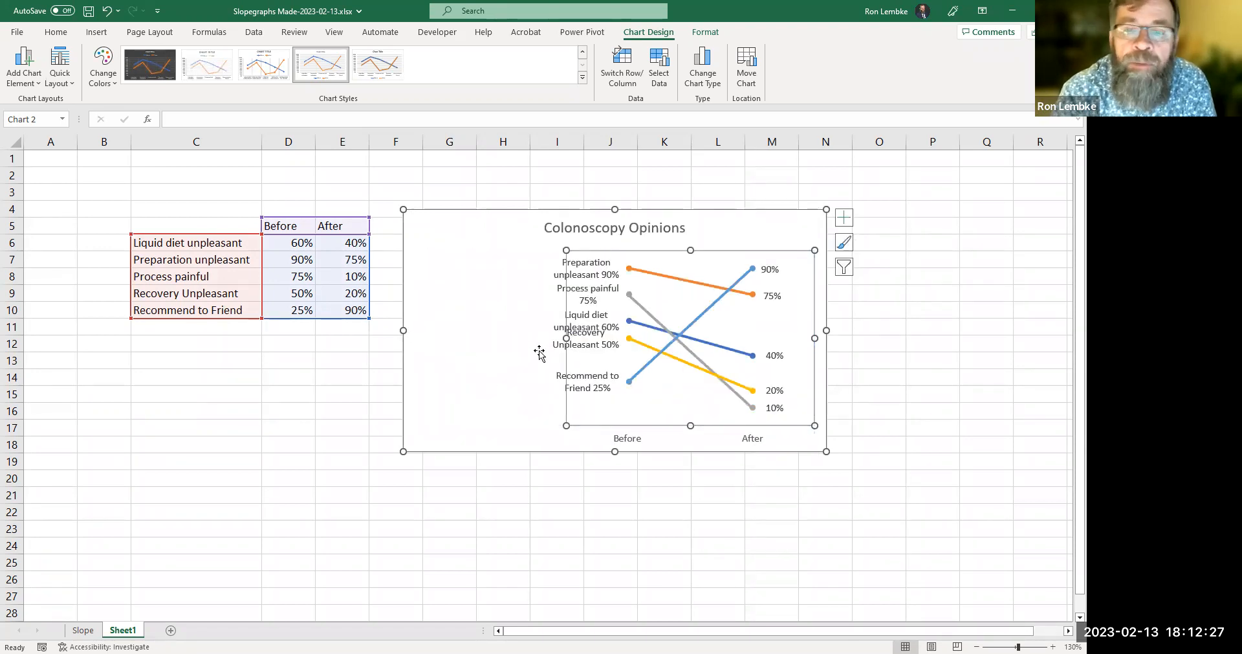
click(524, 373)
- Widen the Preparation unpleasant and Process painful Before labels so each fits on one line
click(594, 272)
click(552, 270)
drag(548, 269, 494, 269)
click(557, 293)
click(556, 292)
drag(556, 293, 502, 322)
- Stretch the Liquid diet unpleasant and Recovery Unpleasant Before labels so their text fits on a single line
click(585, 324)
click(583, 322)
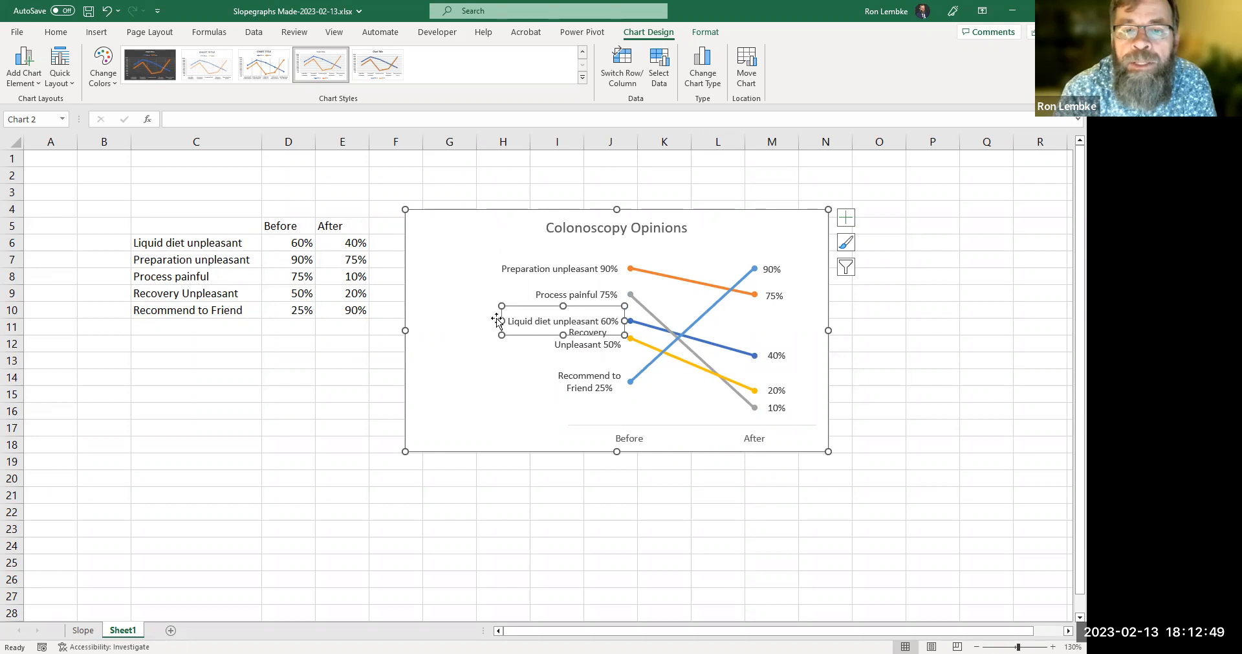
mouse_move(502, 321)
mouse_down()
mouse_move(480, 321)
mouse_move(495, 321)
mouse_up()
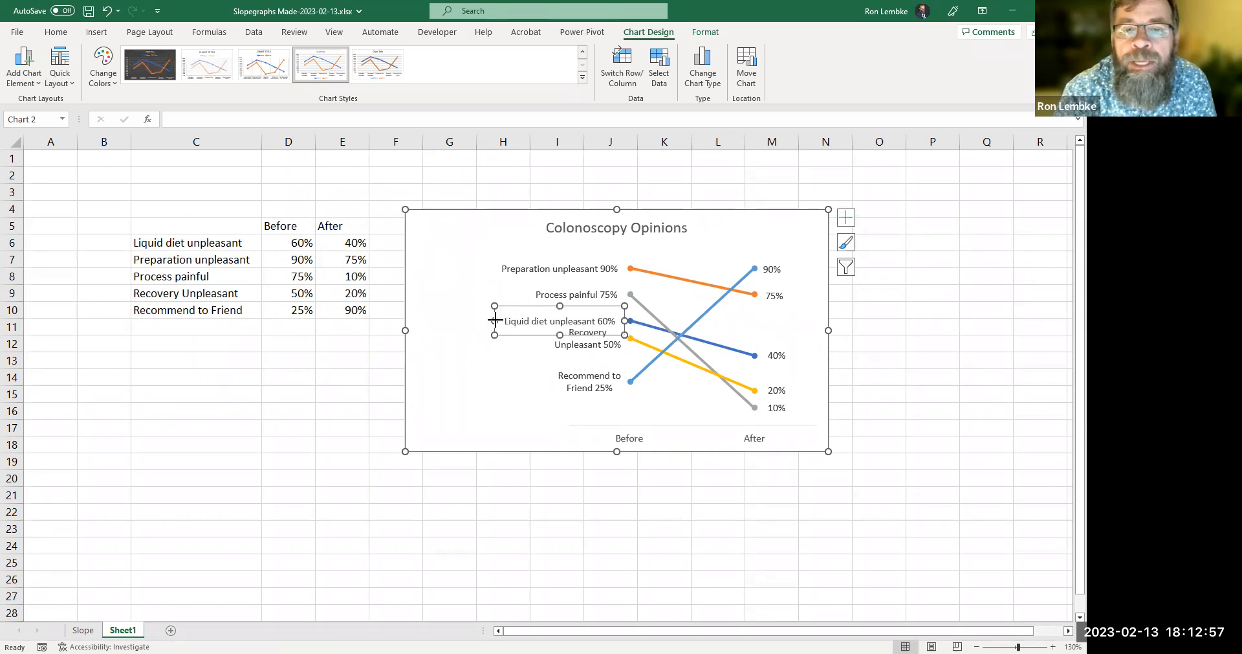
click(582, 343)
click(552, 346)
double_click(548, 338)
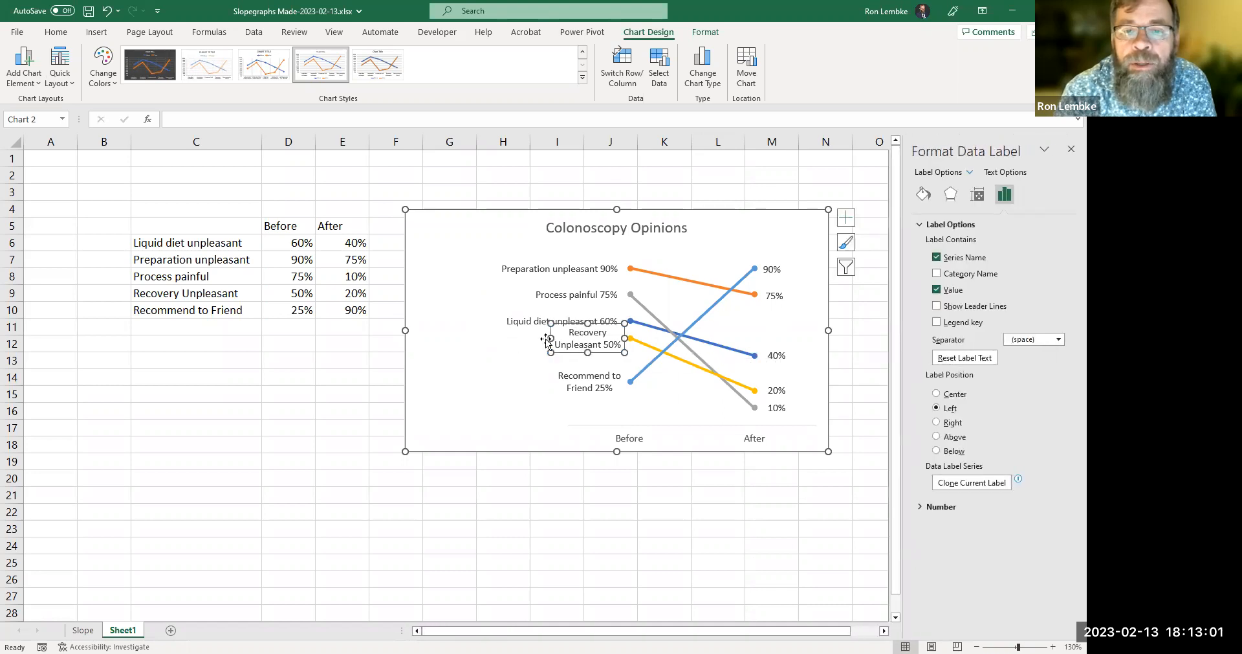
drag(550, 338, 502, 337)
- Widen the Recommend to Friend Before label so its text fits on one line
click(560, 383)
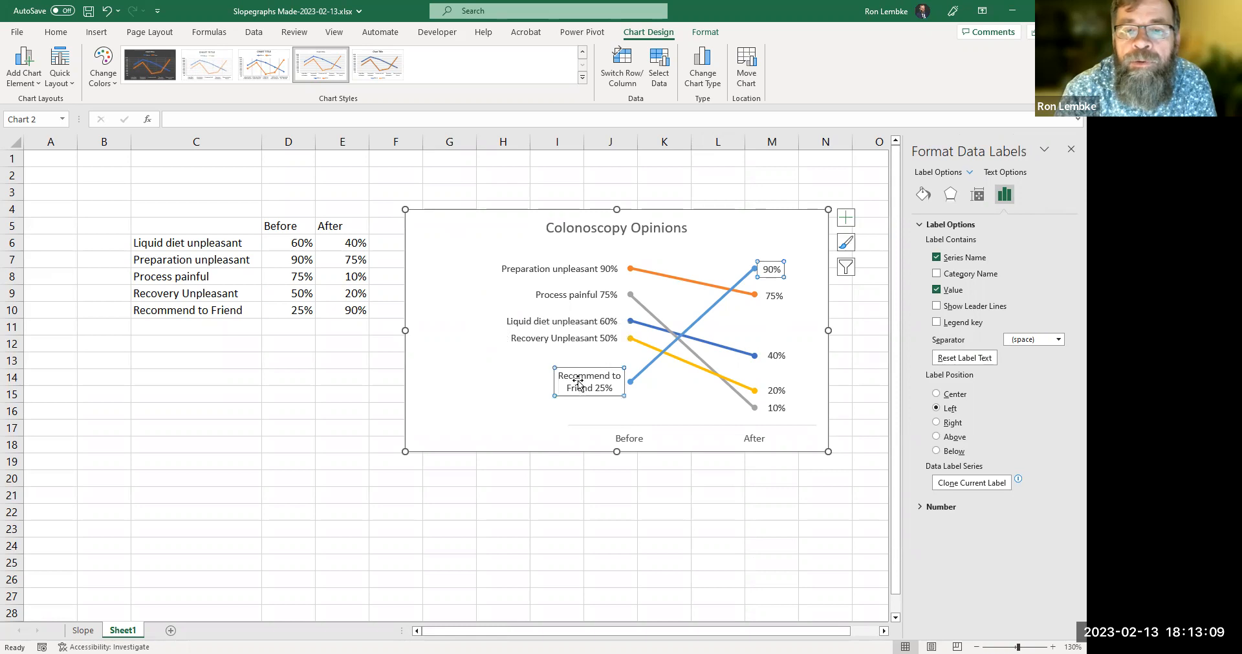
click(561, 383)
drag(555, 381, 504, 381)
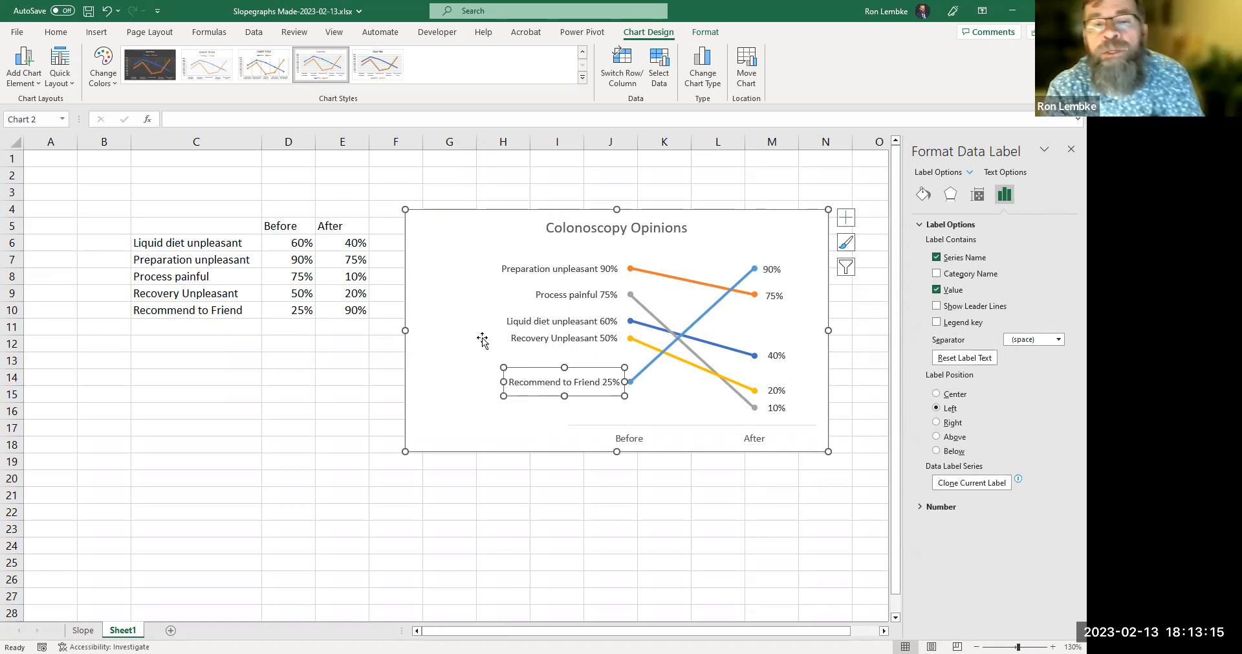
click(482, 339)
- Narrow the chart by moving its left edge inward to remove the empty space beside the Before labels
click(600, 288)
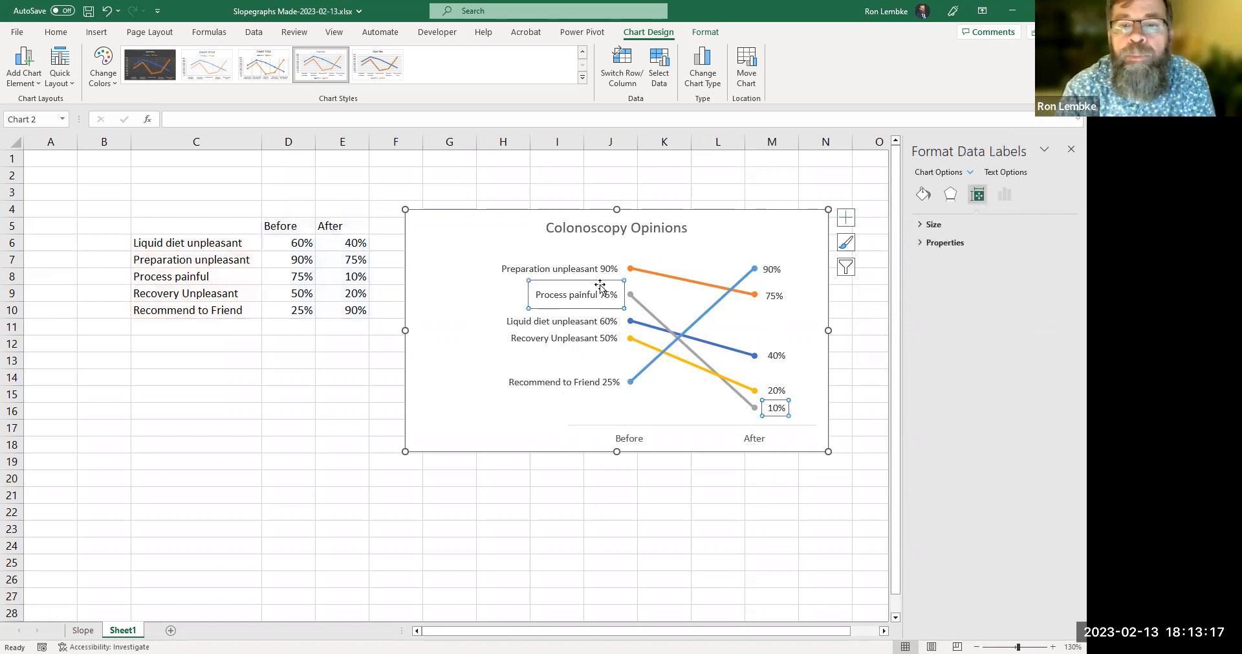
click(527, 266)
click(463, 305)
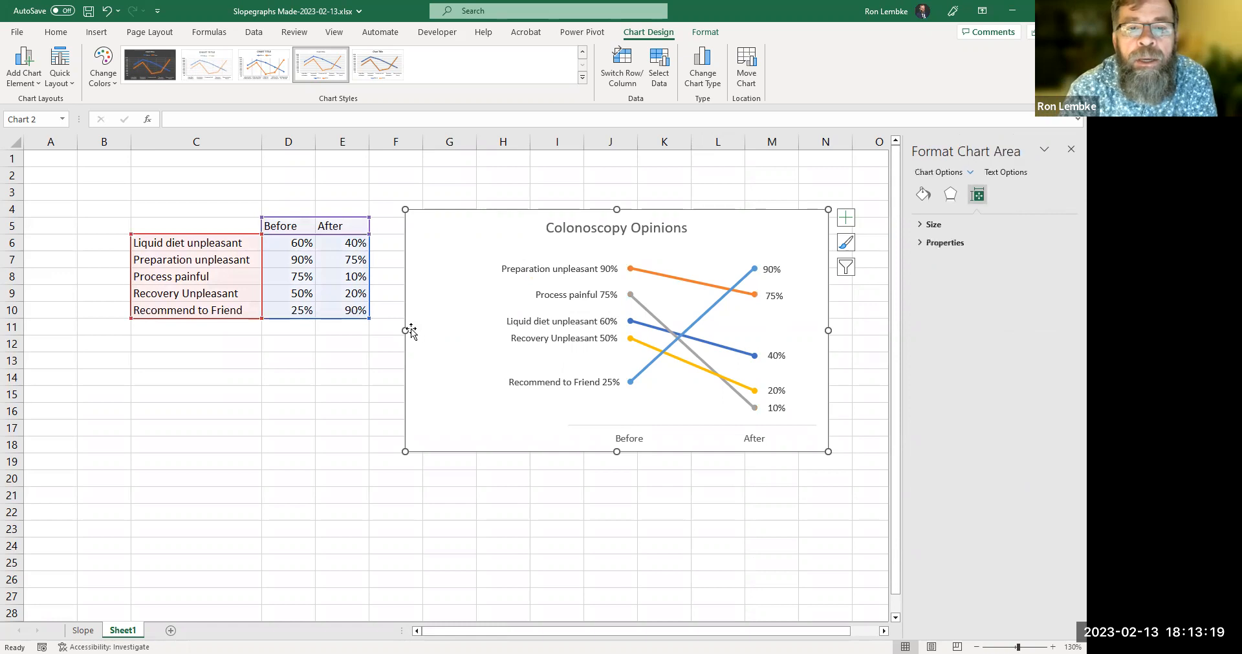
drag(407, 330, 501, 328)
- Widen the Preparation unpleasant and Process painful Before labels to single lines in the narrowed chart
click(647, 268)
click(571, 268)
drag(570, 268, 561, 293)
click(598, 296)
click(597, 294)
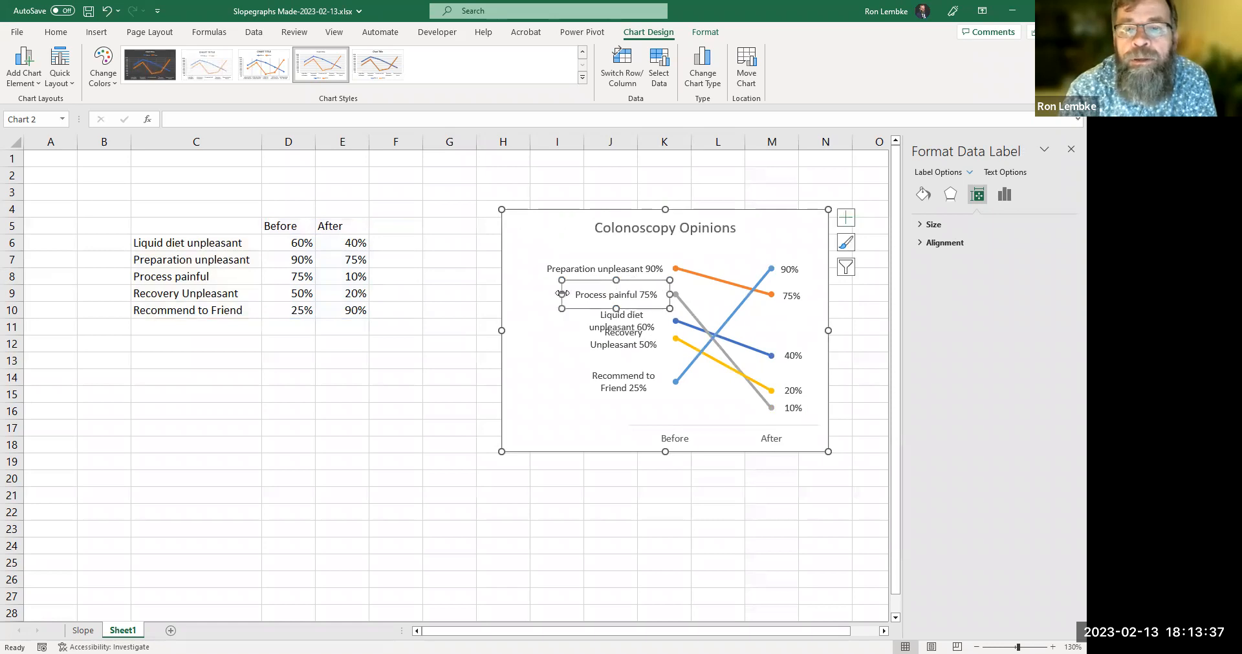
- Widen the Liquid diet unpleasant Before label so it fits on one line again
click(620, 320)
click(587, 318)
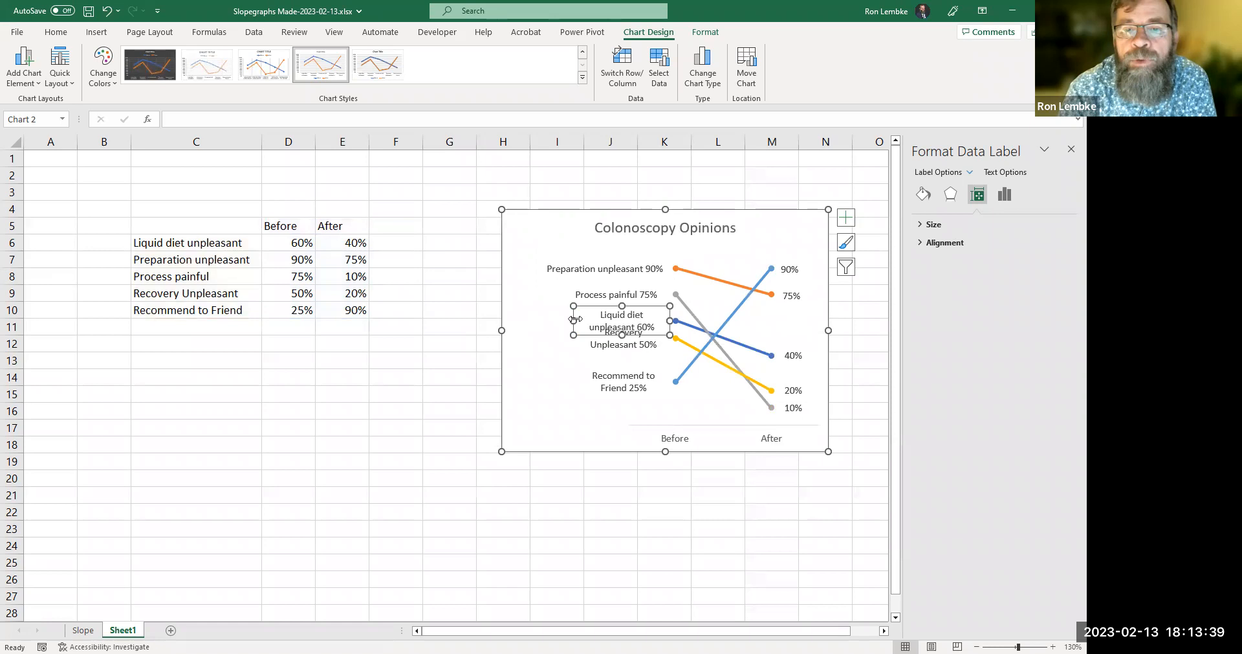
drag(574, 320, 541, 321)
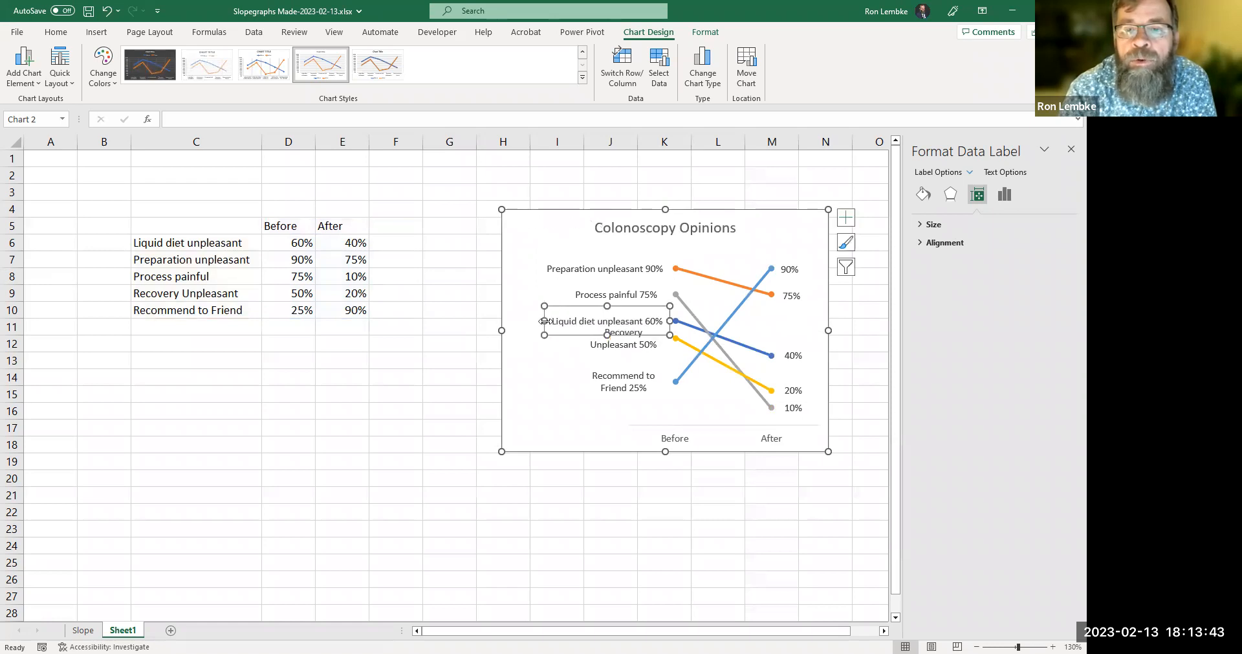
- Widen the Recovery Unpleasant and Recommend to Friend Before labels so each fits on a single line
click(623, 343)
click(581, 344)
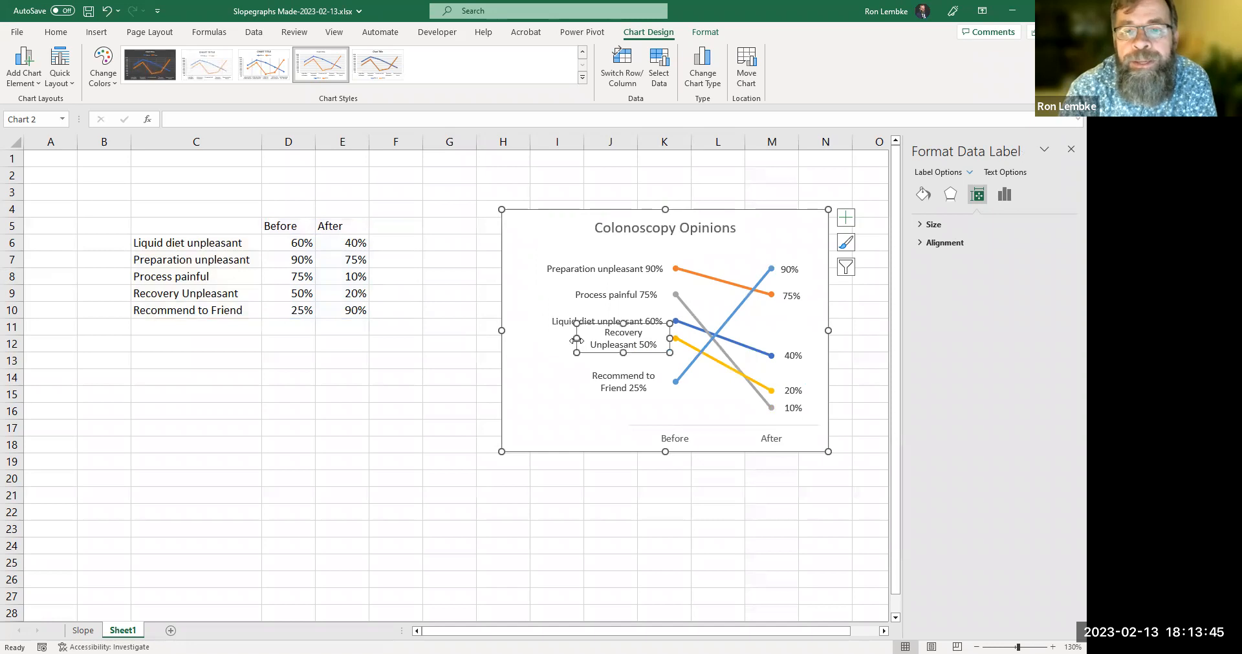
drag(577, 338, 550, 336)
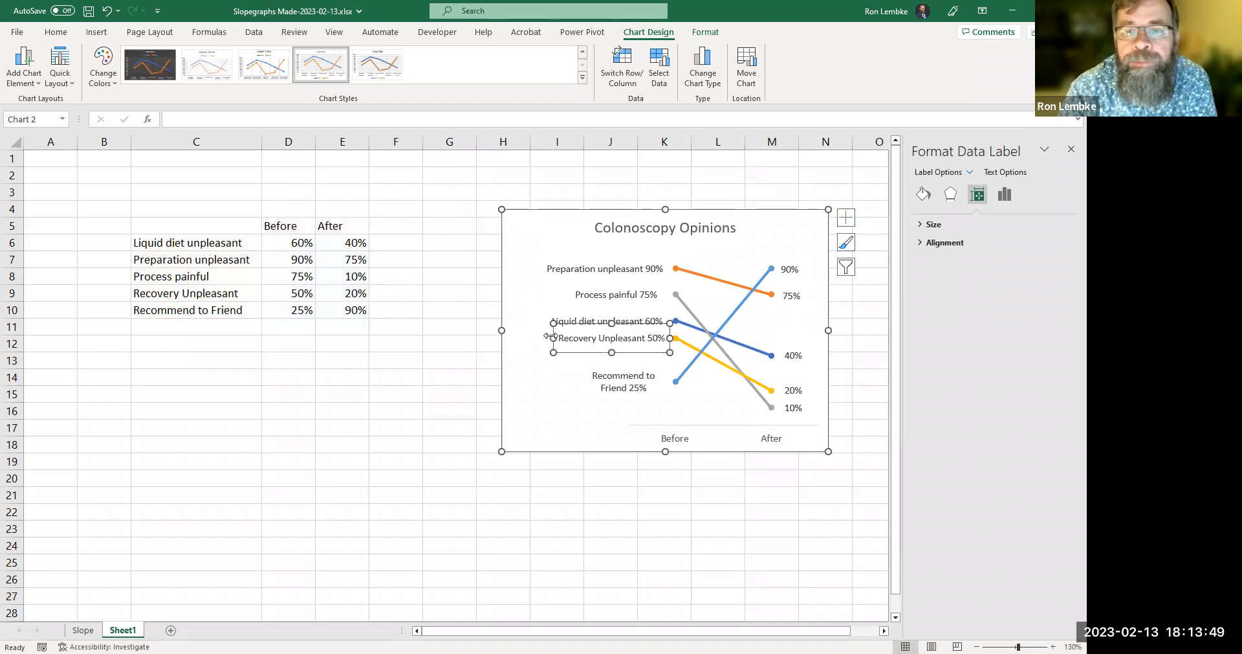
click(629, 377)
drag(548, 380, 536, 382)
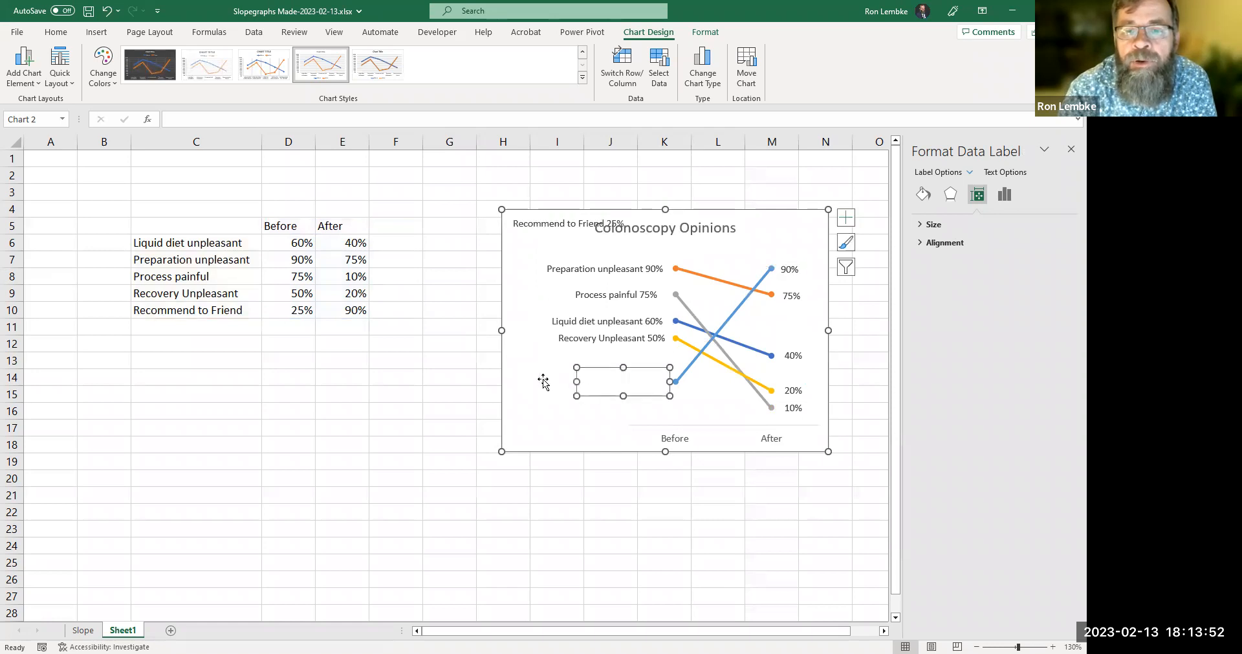
- Shift the Recovery Unpleasant Before label slightly left, away from its marker, to line up with the labels above
click(626, 339)
click(666, 336)
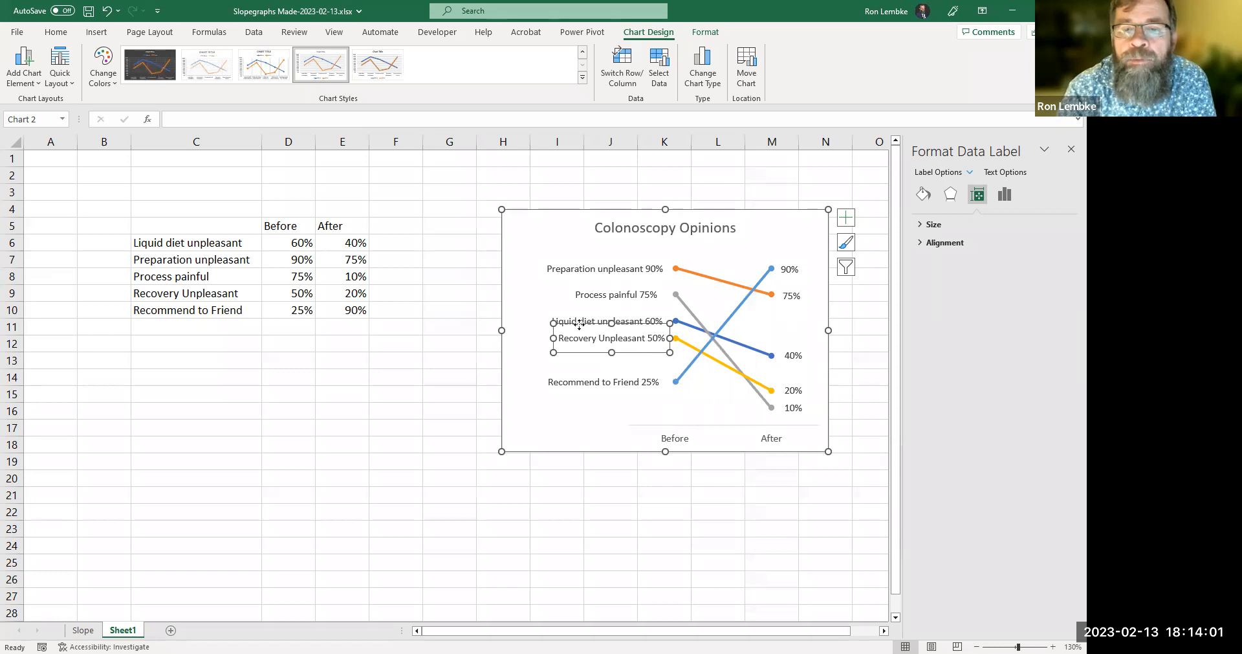
mouse_move(579, 325)
mouse_down()
mouse_move(527, 206)
mouse_move(576, 325)
mouse_up()
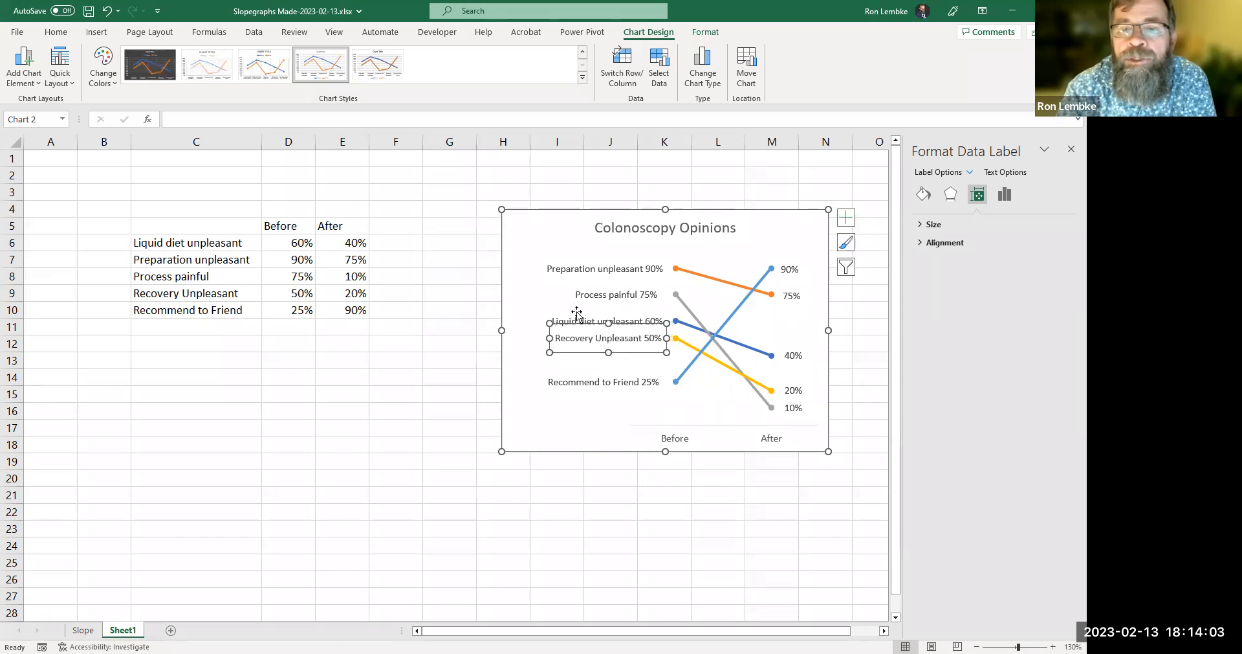
- Shift the Process painful and Recommend to Friend Before labels slightly right so their values line up with the other Before labels
click(646, 283)
click(647, 278)
drag(646, 278, 651, 282)
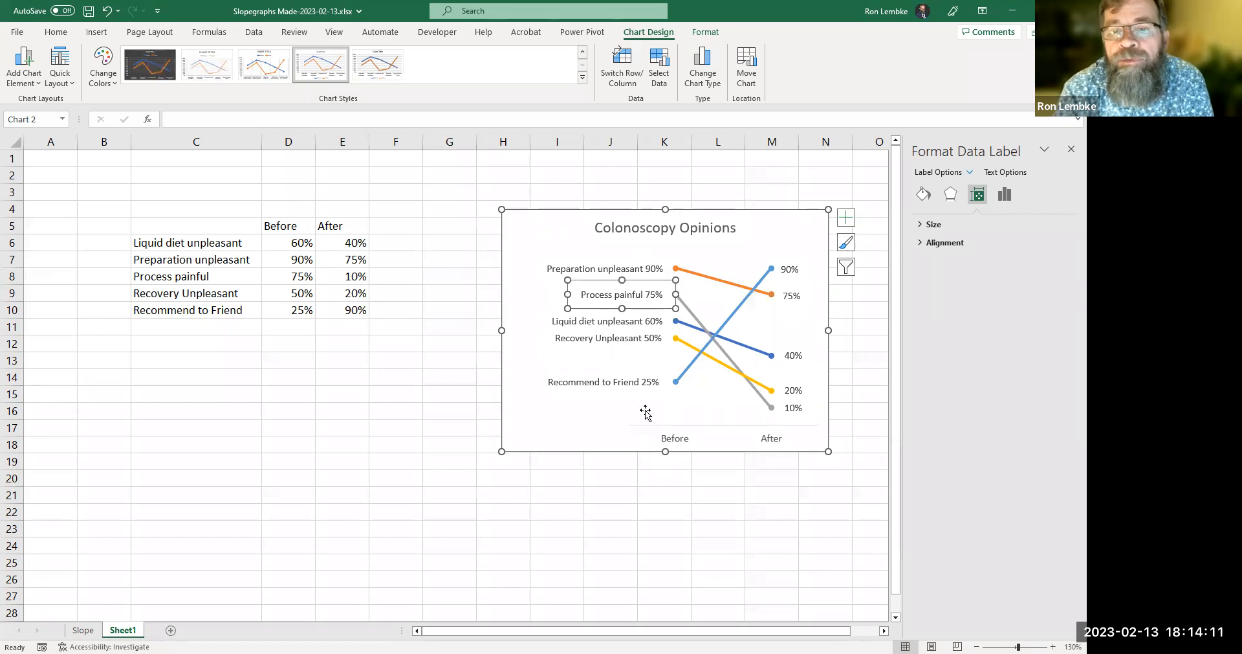
click(644, 380)
click(645, 367)
drag(645, 367, 651, 368)
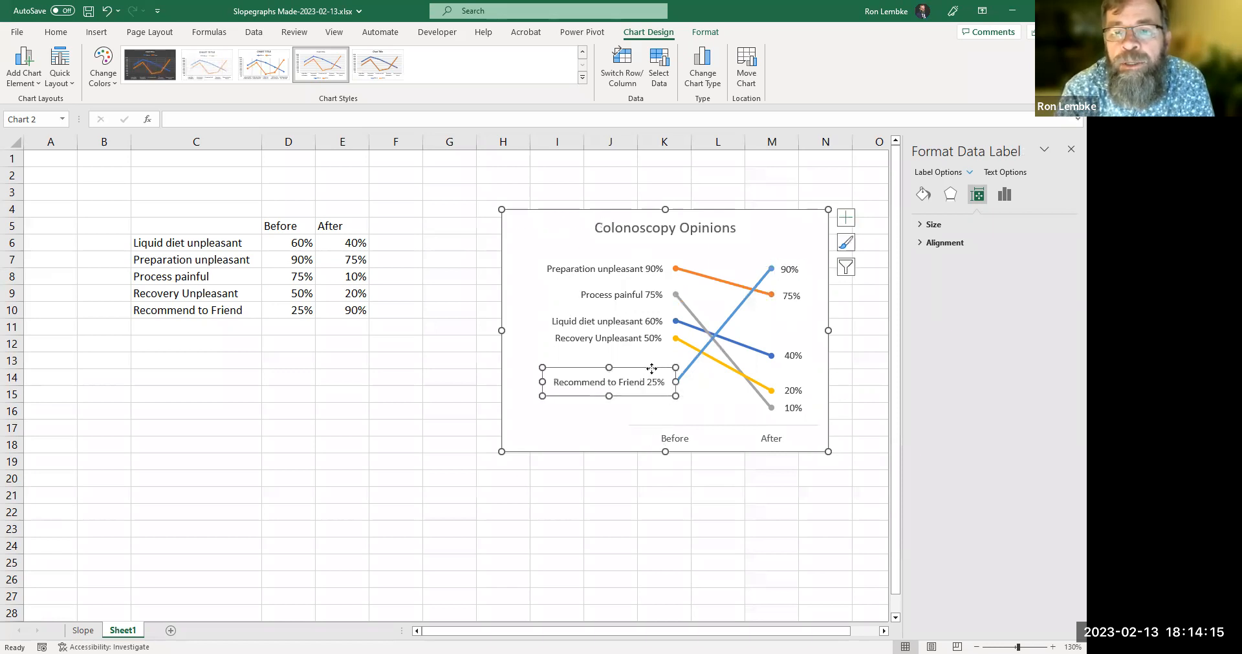
- Deselect the chart, enlarge the sheet view to 175% and close the formatting pane to show the finished slopegraph
click(831, 535)
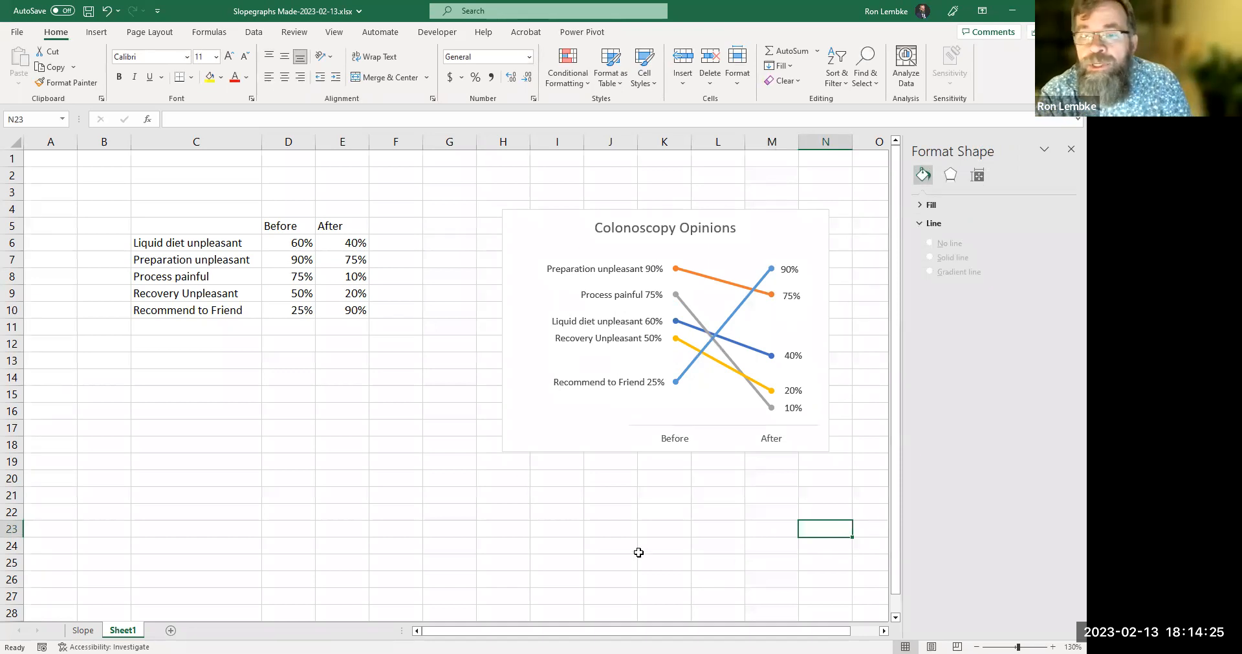
scroll(639, 552, up, 3)
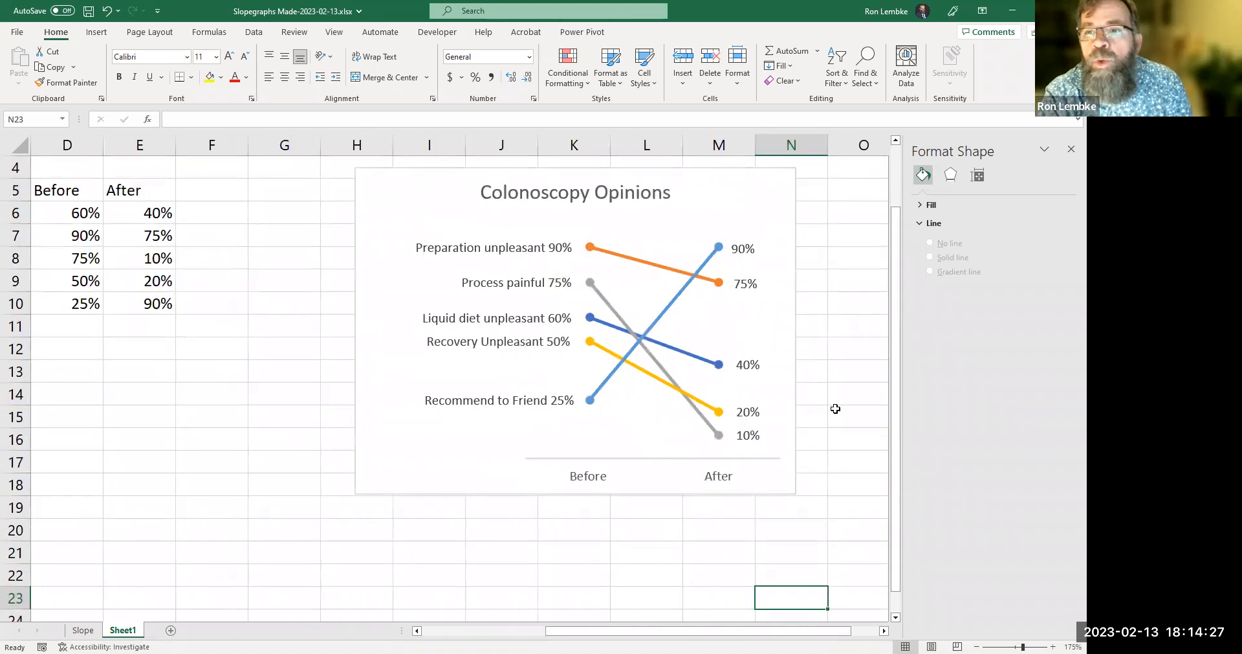
scroll(836, 408, up, 1)
click(1071, 149)
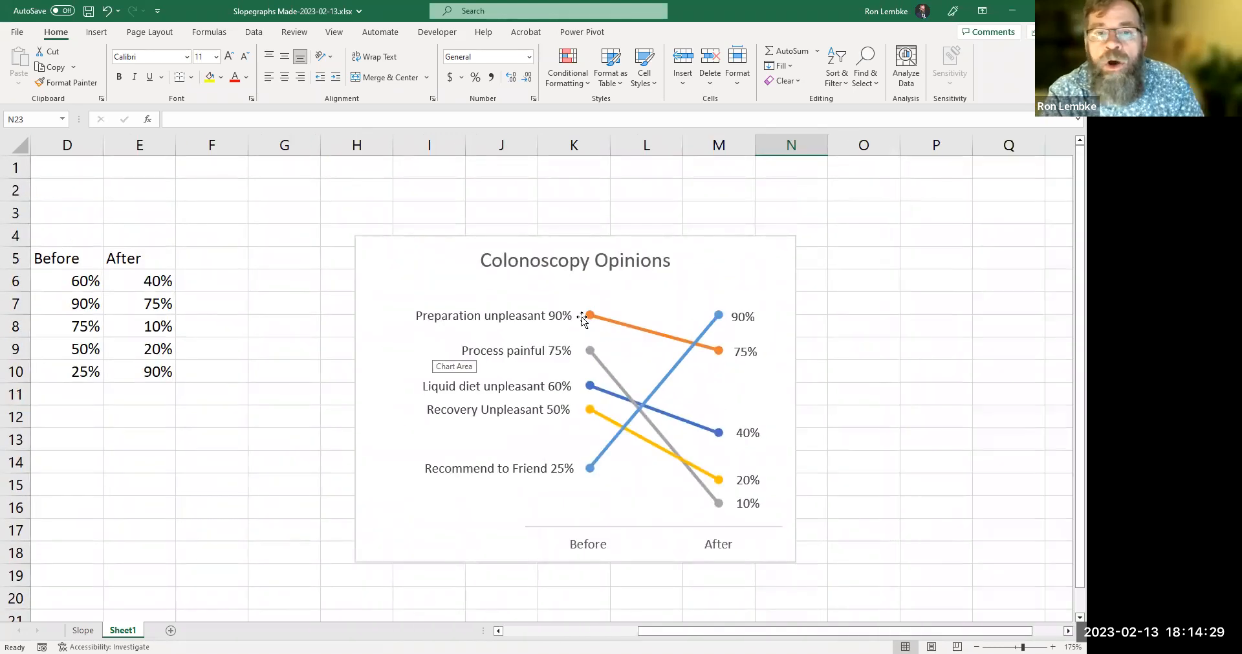